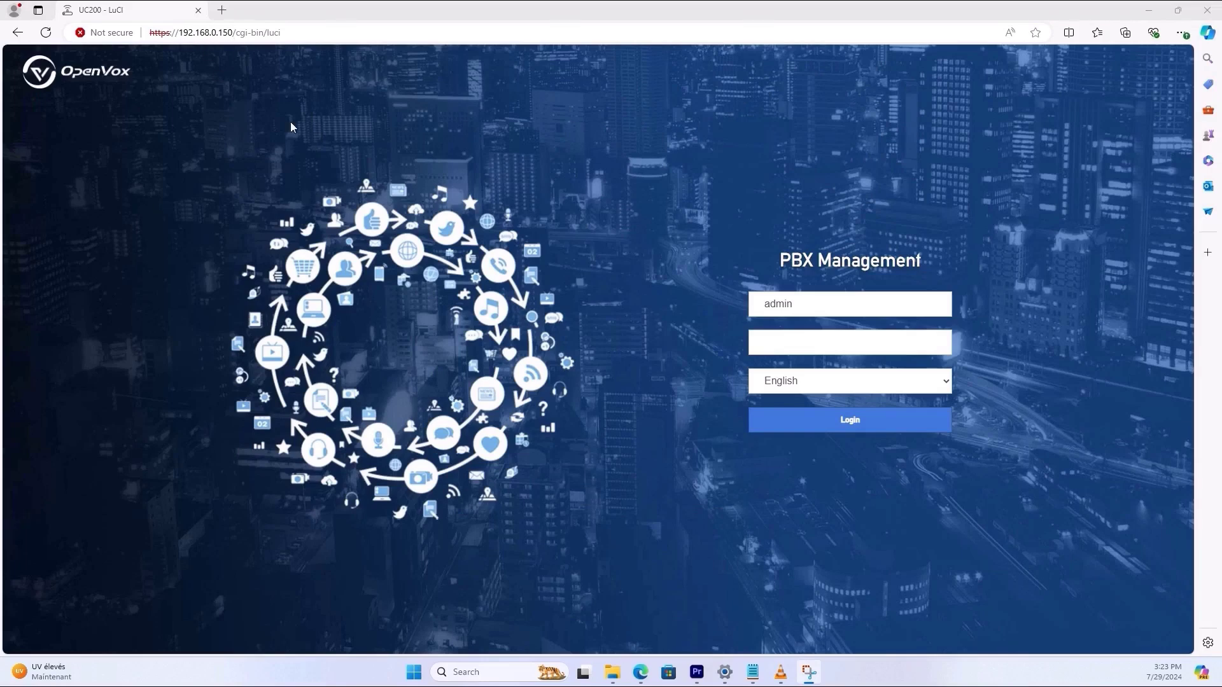
# Sign in to PBX Management as admin by entering the admin password
pyautogui.click(800, 347)
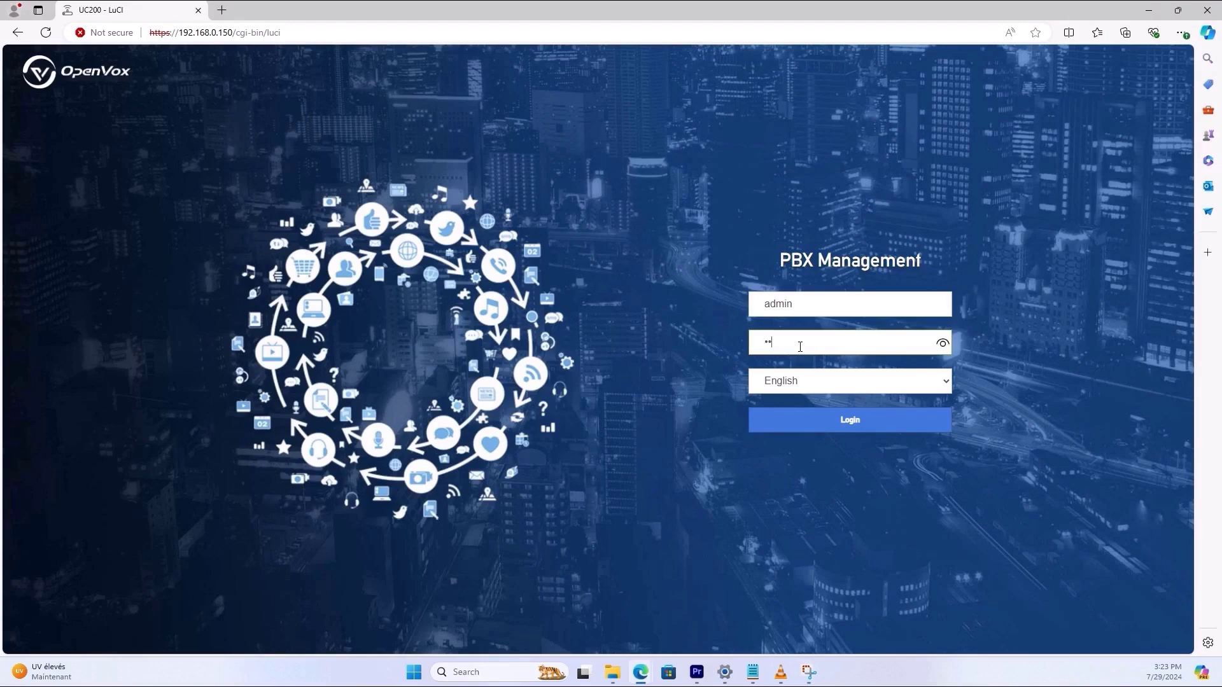
pyautogui.click(809, 433)
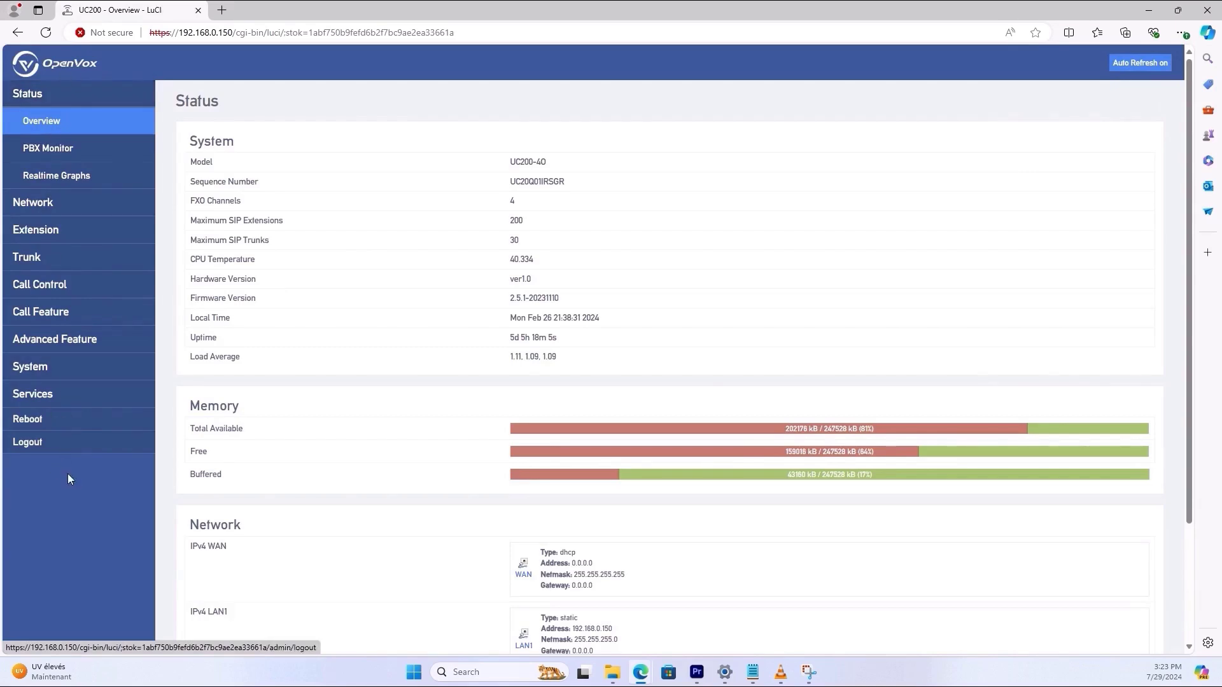
pyautogui.click(46, 97)
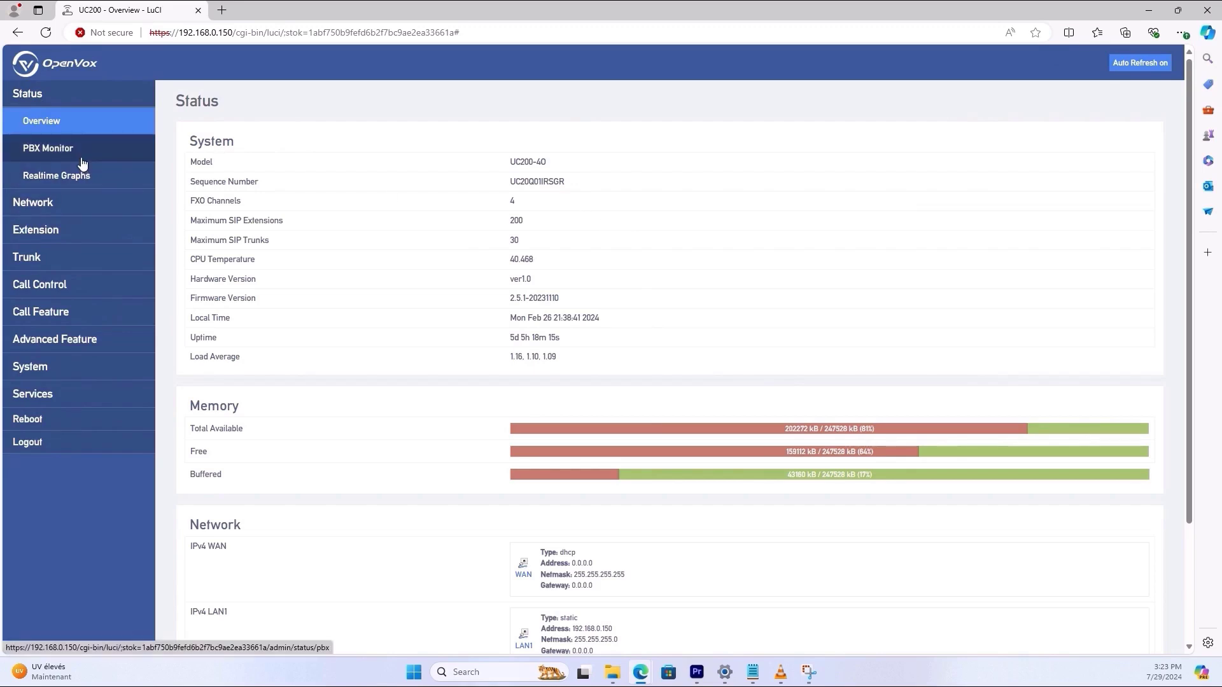
pyautogui.click(44, 102)
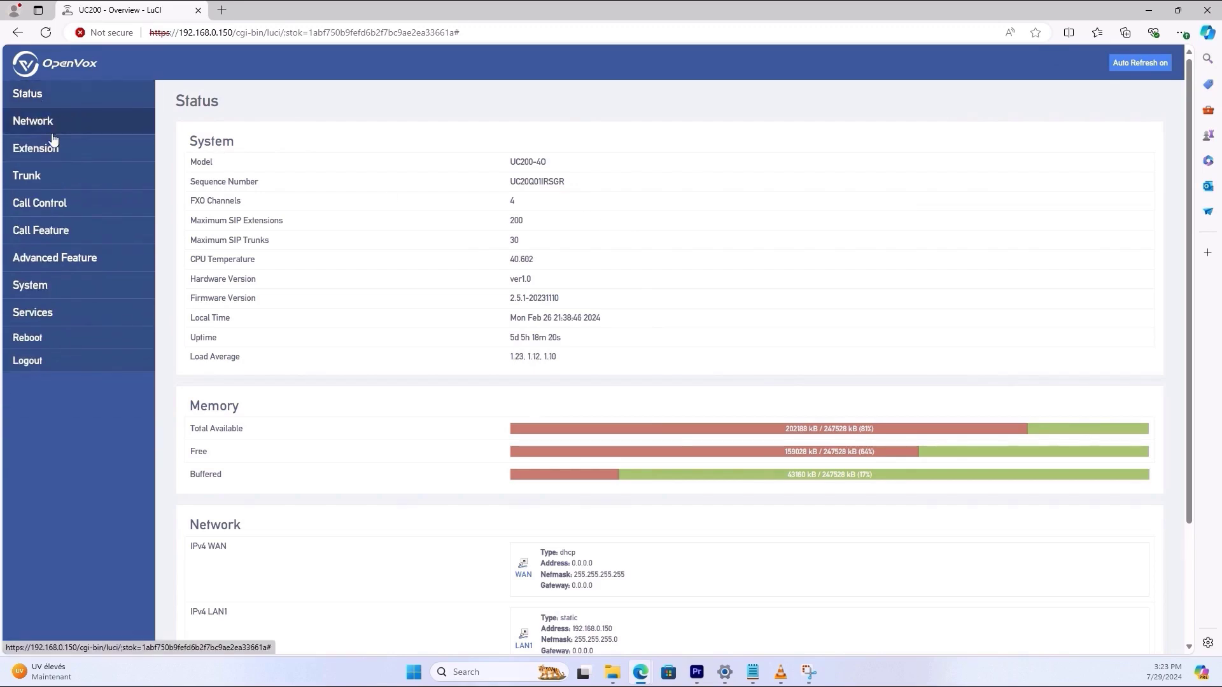
pyautogui.click(95, 94)
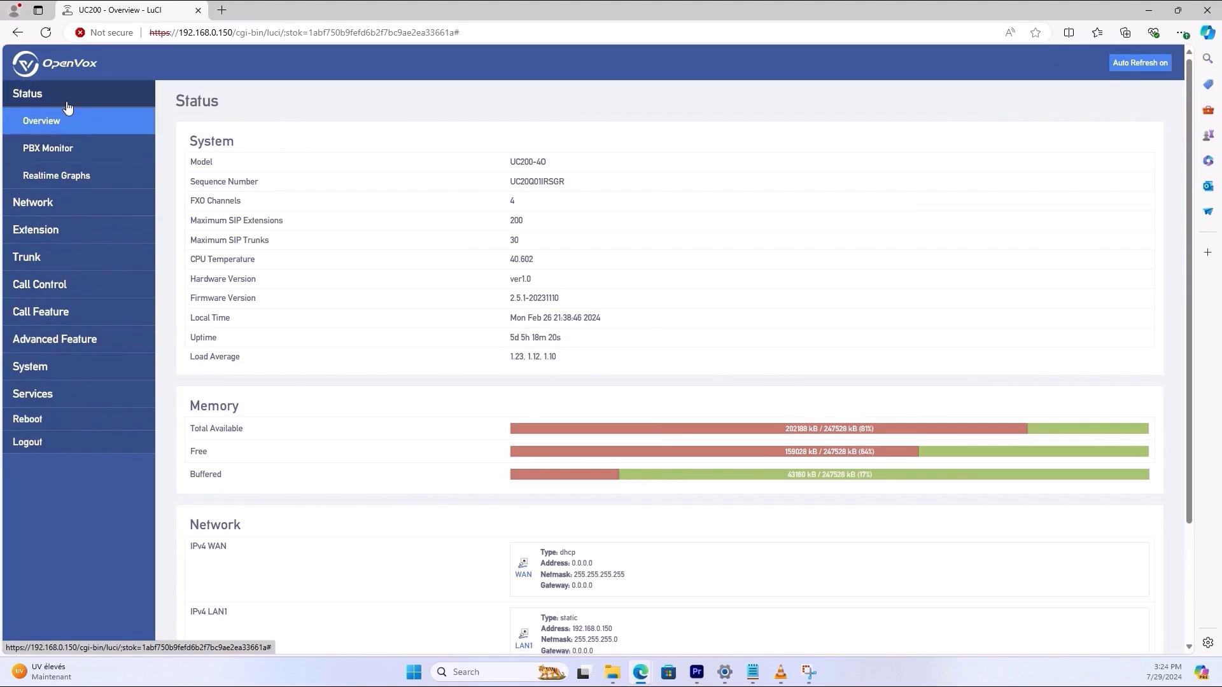
pyautogui.click(61, 105)
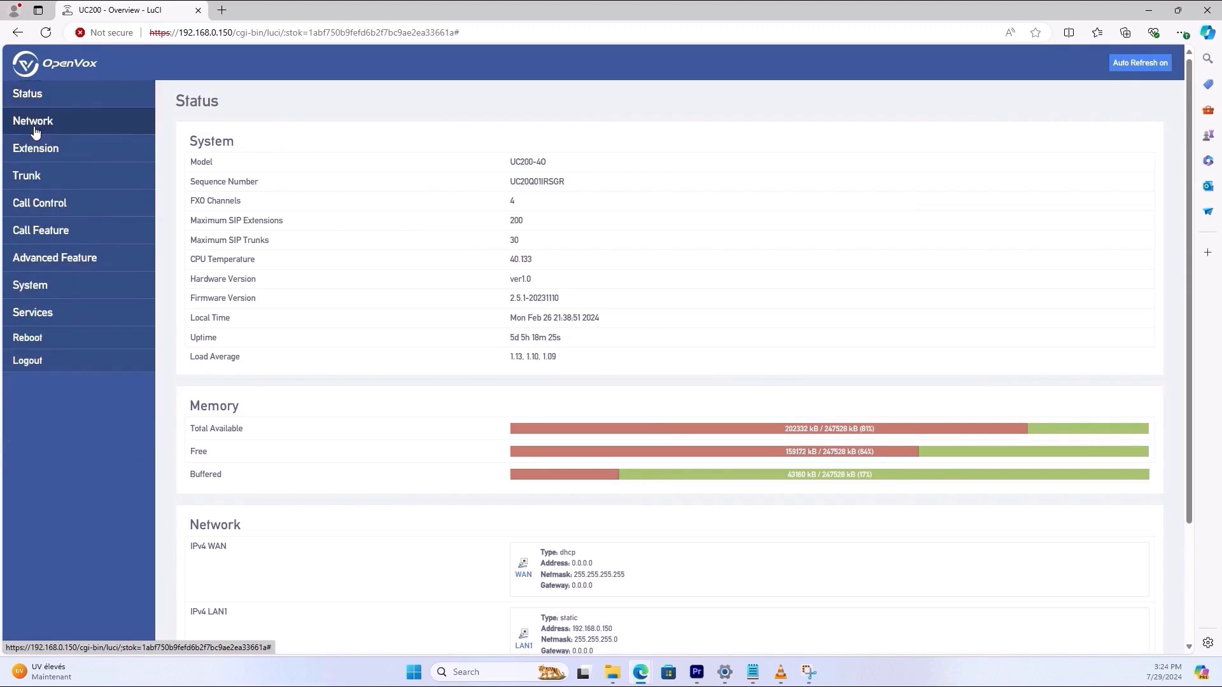
pyautogui.click(46, 126)
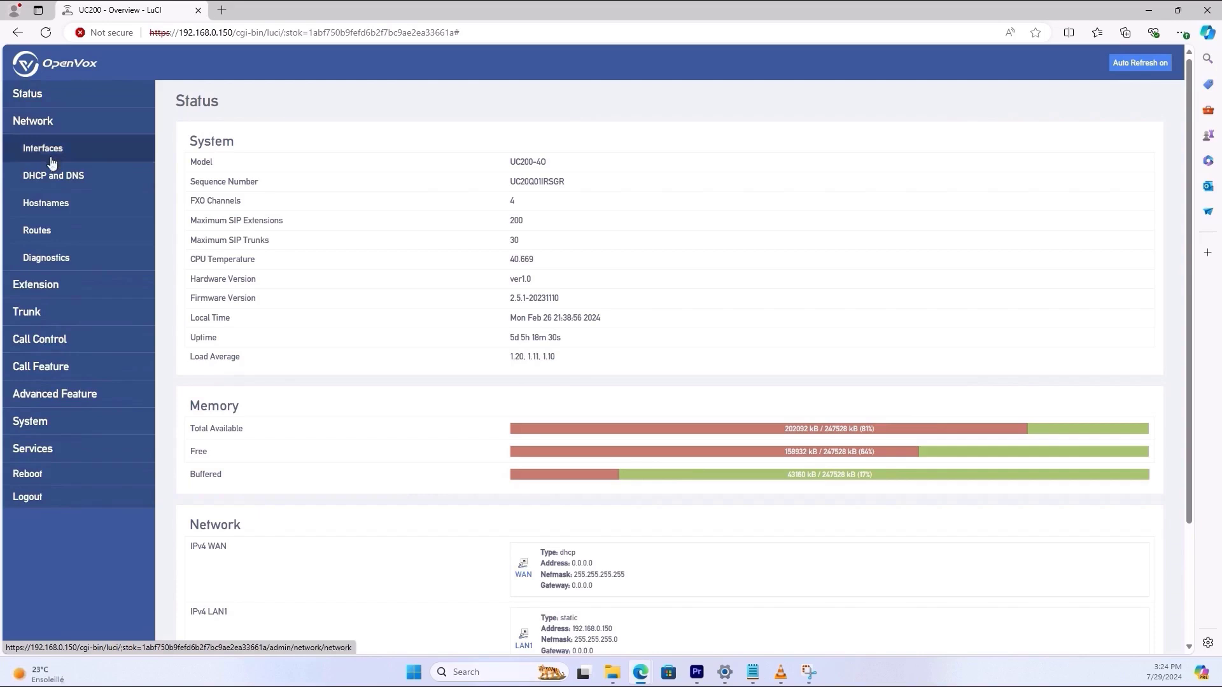
pyautogui.click(33, 127)
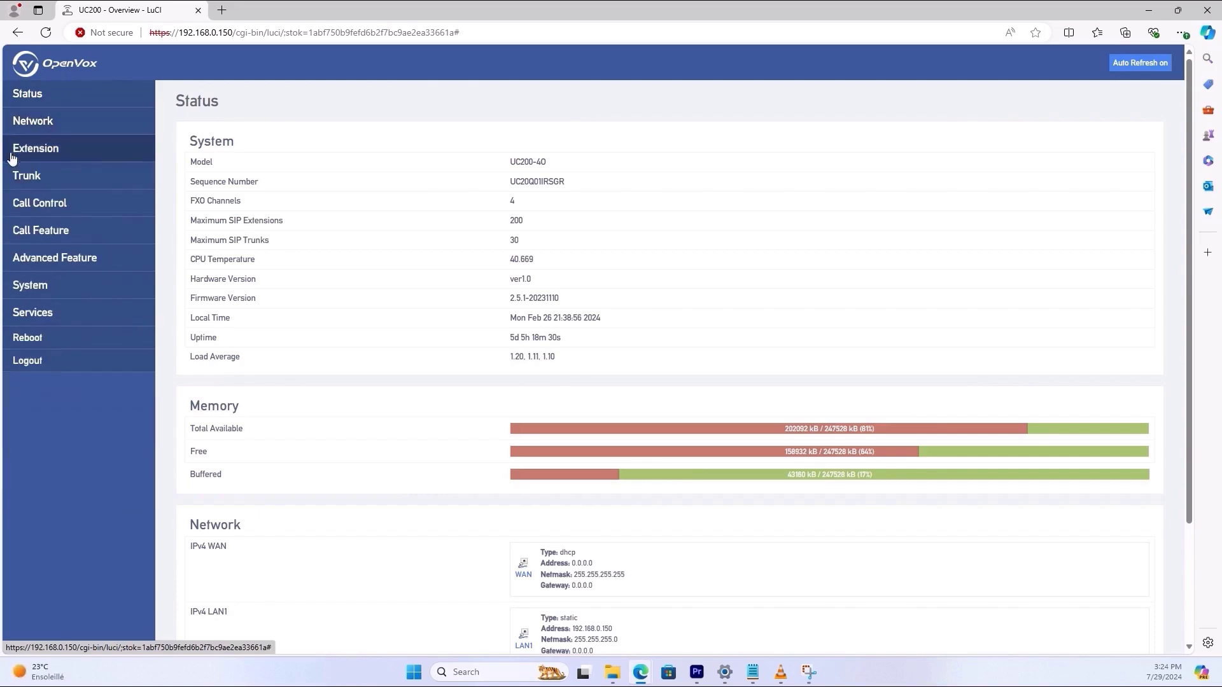
pyautogui.click(29, 152)
pyautogui.click(52, 229)
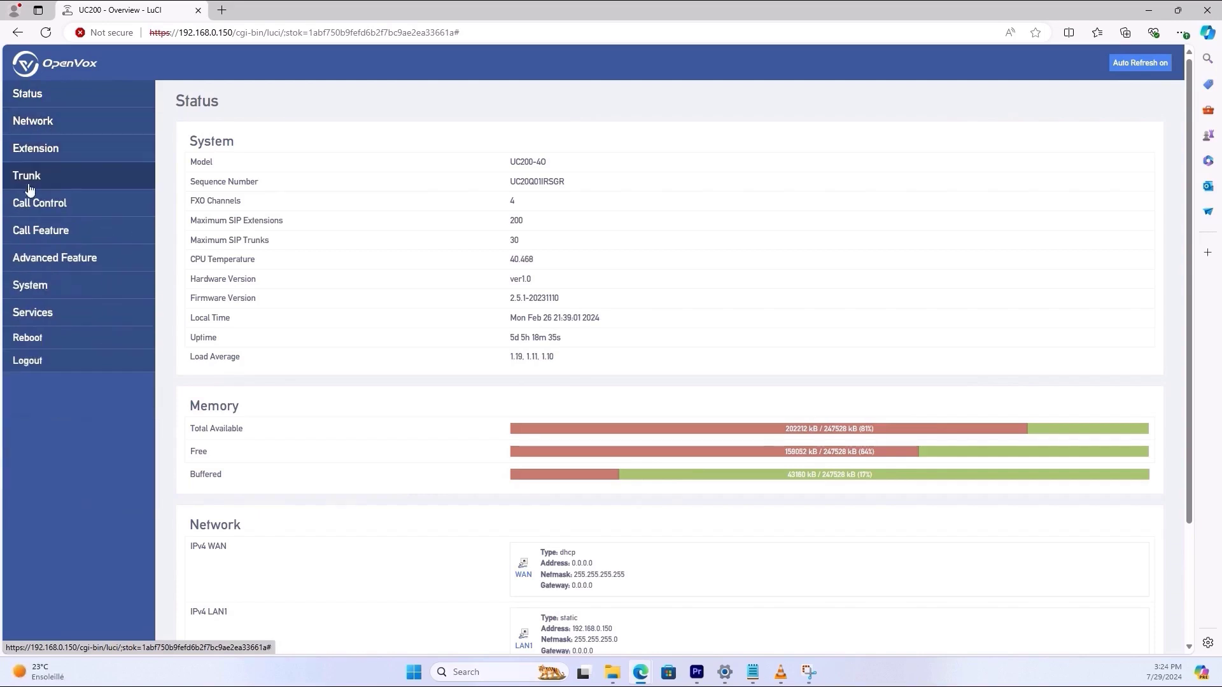
pyautogui.click(45, 185)
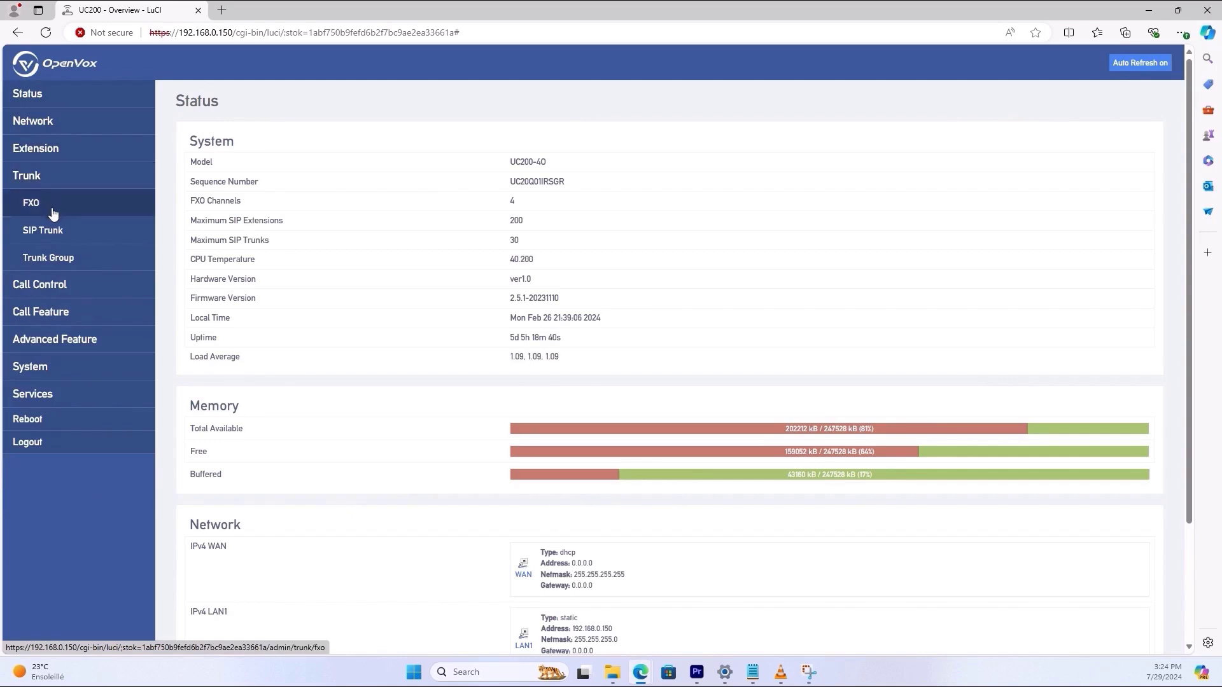
pyautogui.click(49, 181)
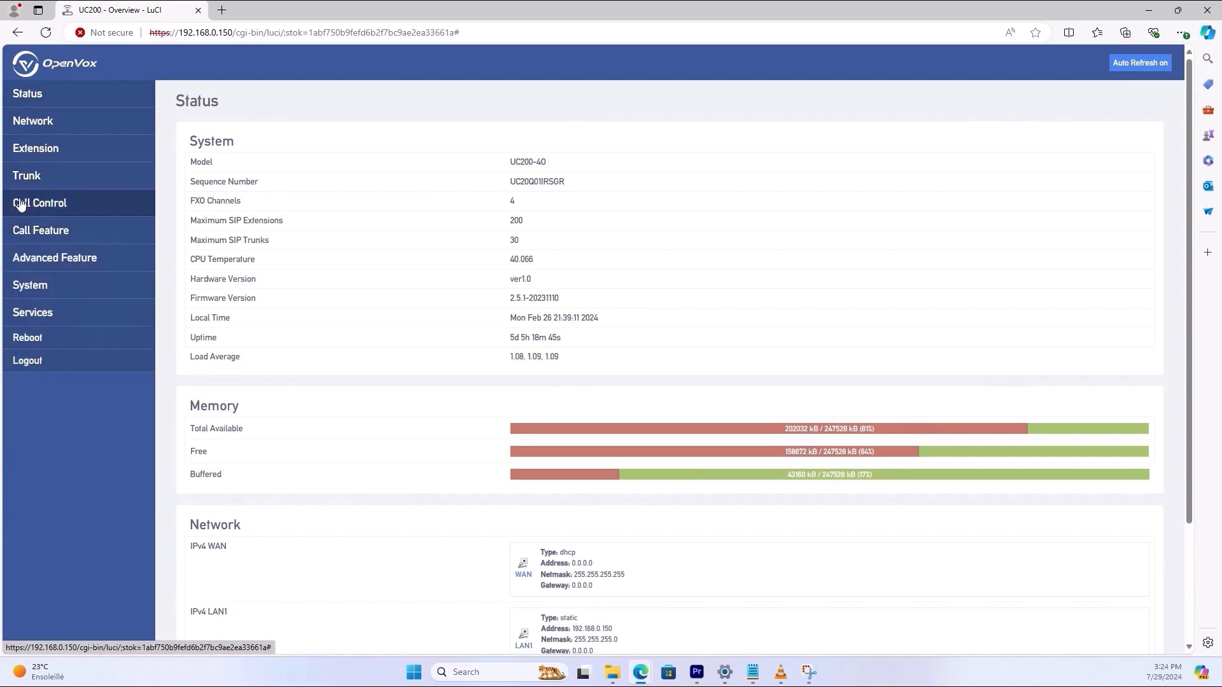
pyautogui.click(46, 210)
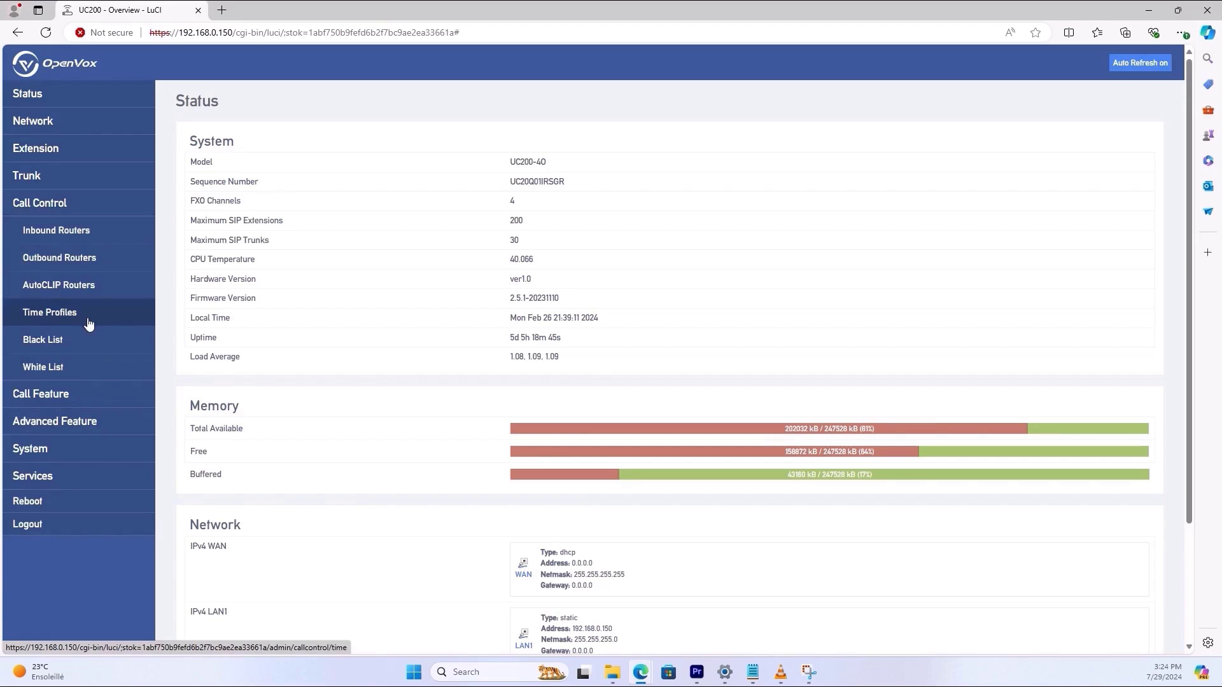
pyautogui.click(47, 205)
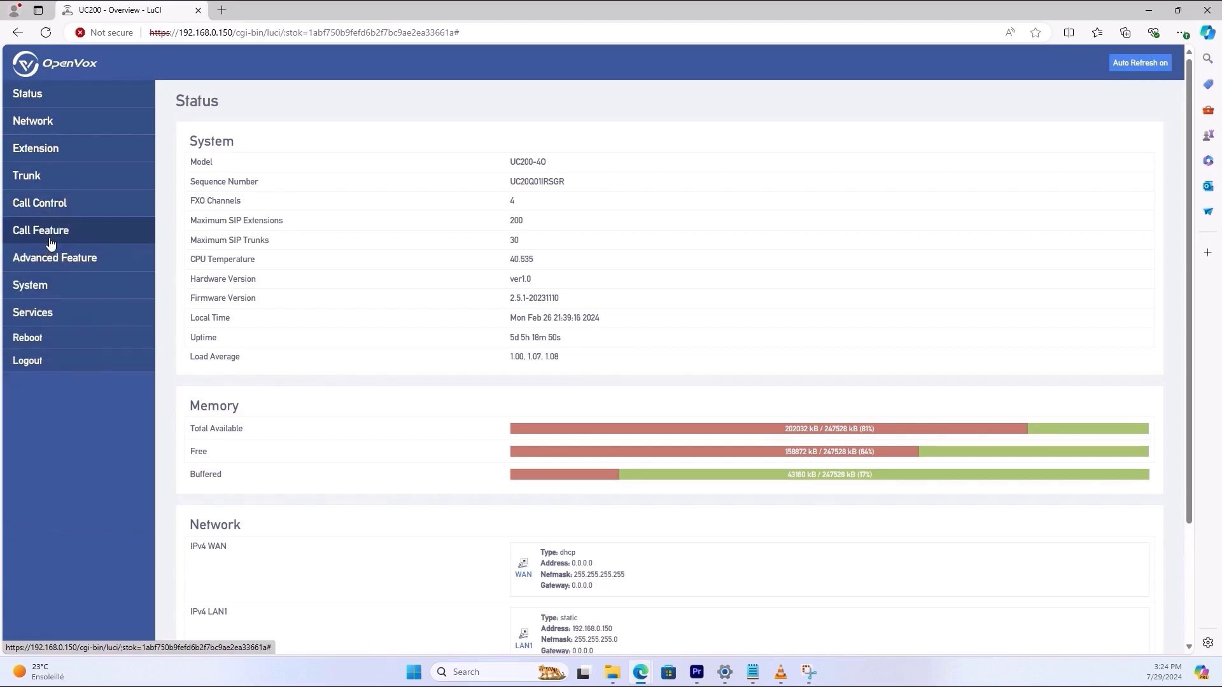
pyautogui.click(51, 242)
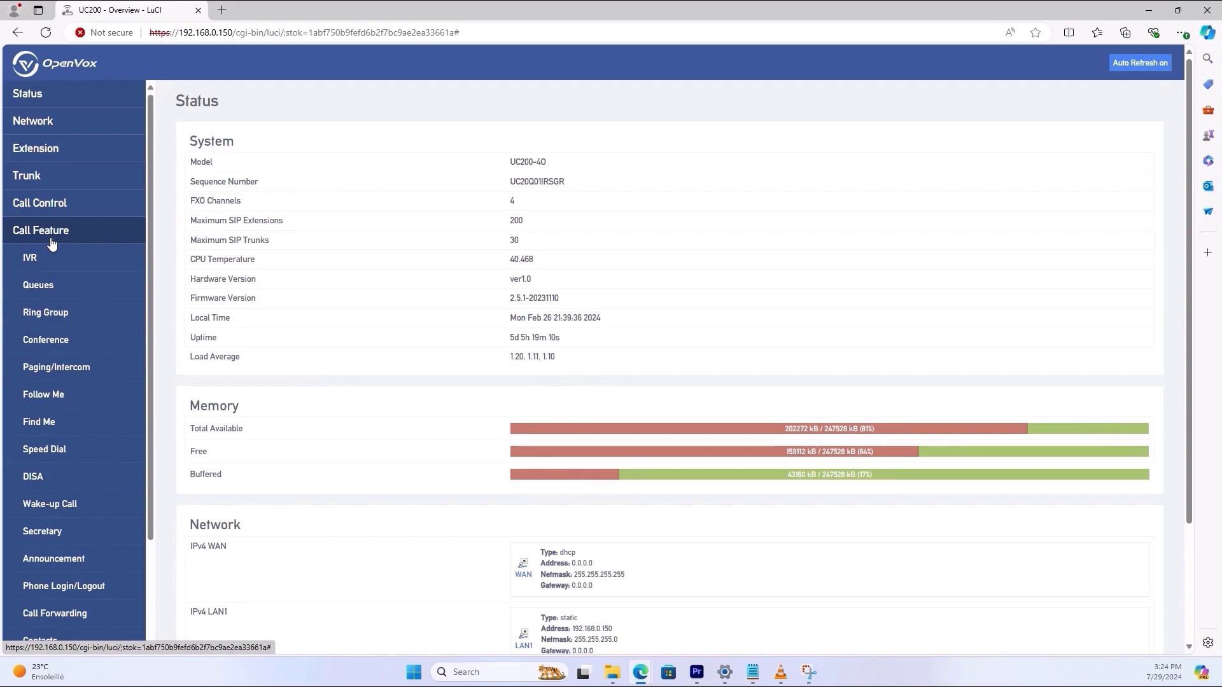
pyautogui.click(51, 243)
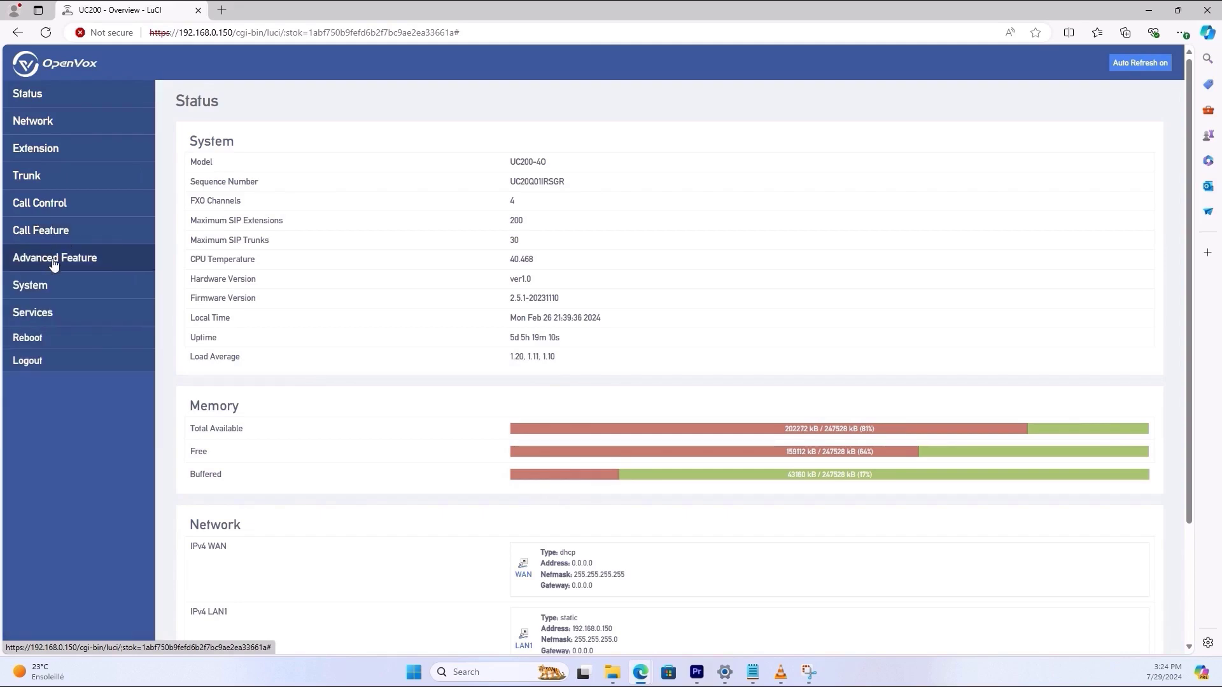
pyautogui.click(78, 270)
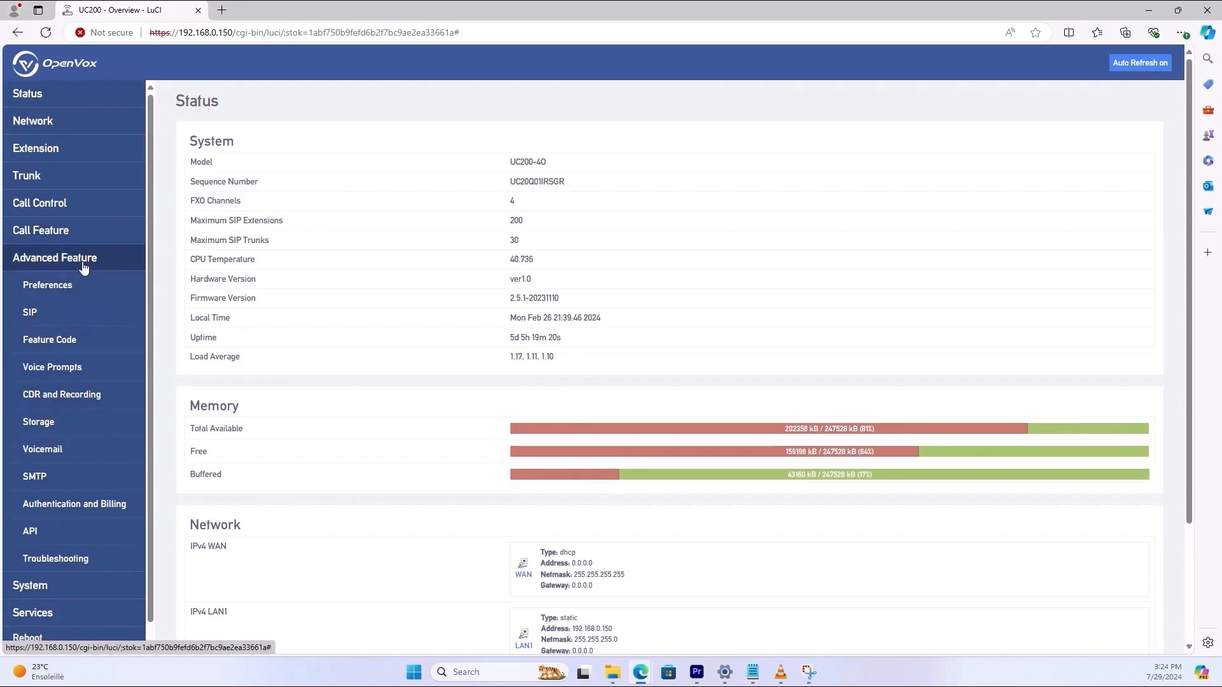
pyautogui.click(51, 258)
pyautogui.click(26, 297)
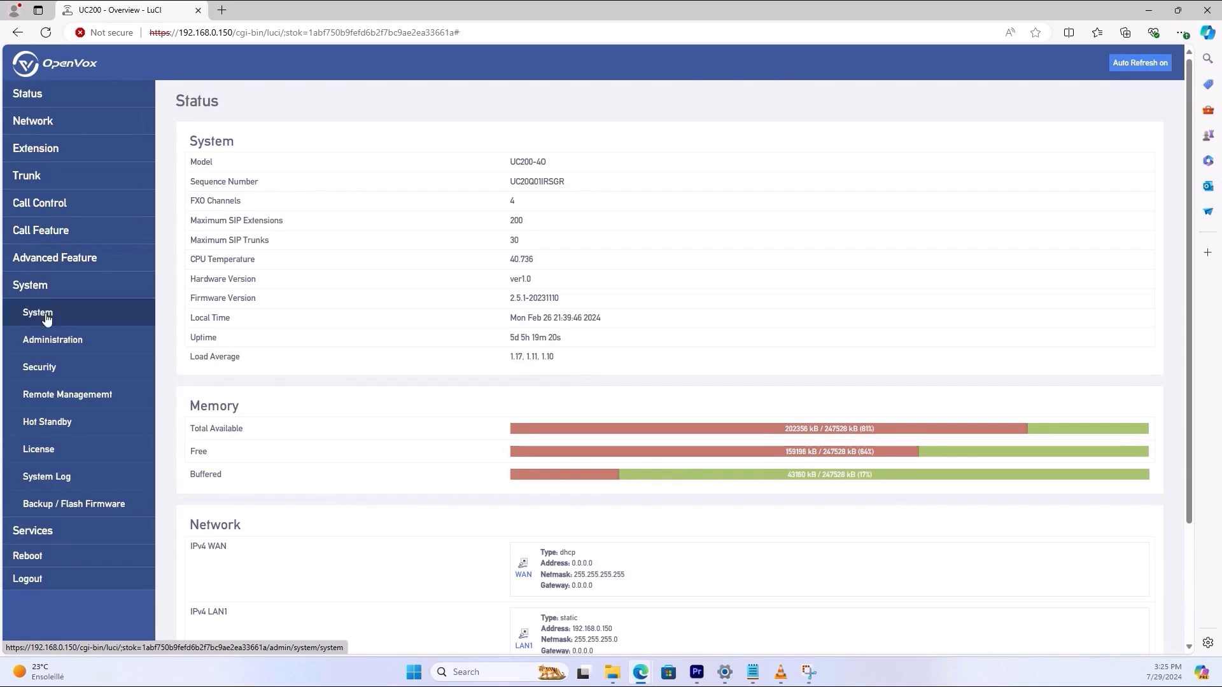
pyautogui.click(59, 284)
pyautogui.click(48, 325)
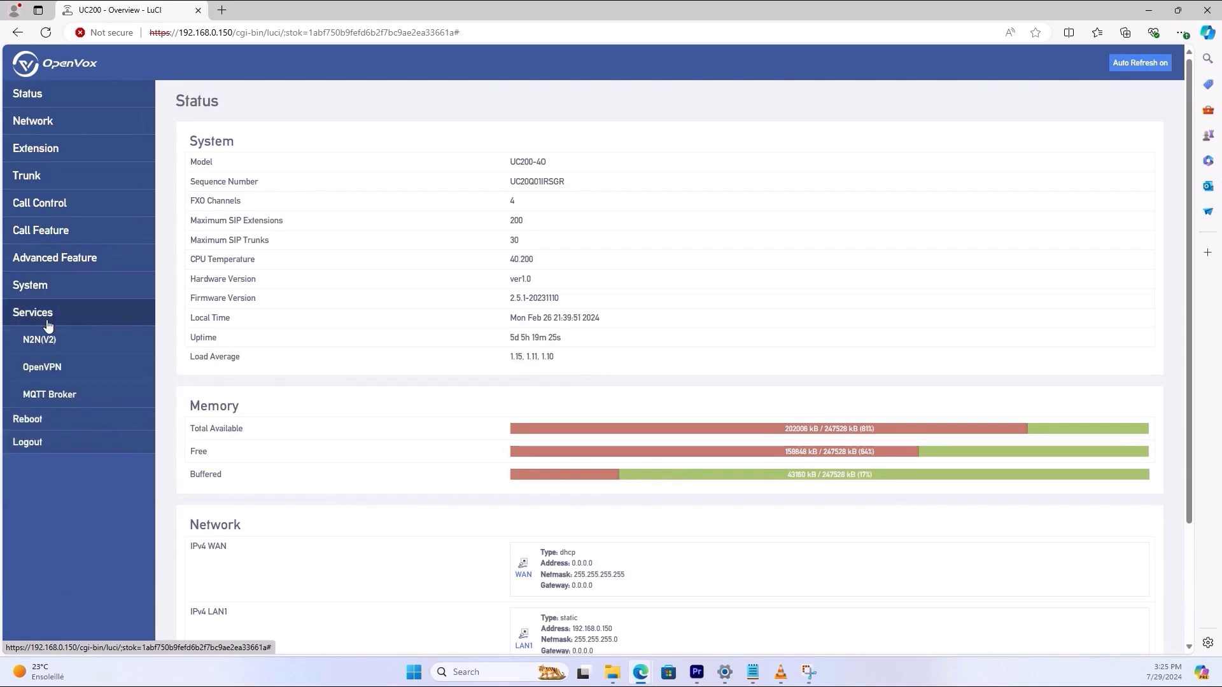
pyautogui.click(49, 315)
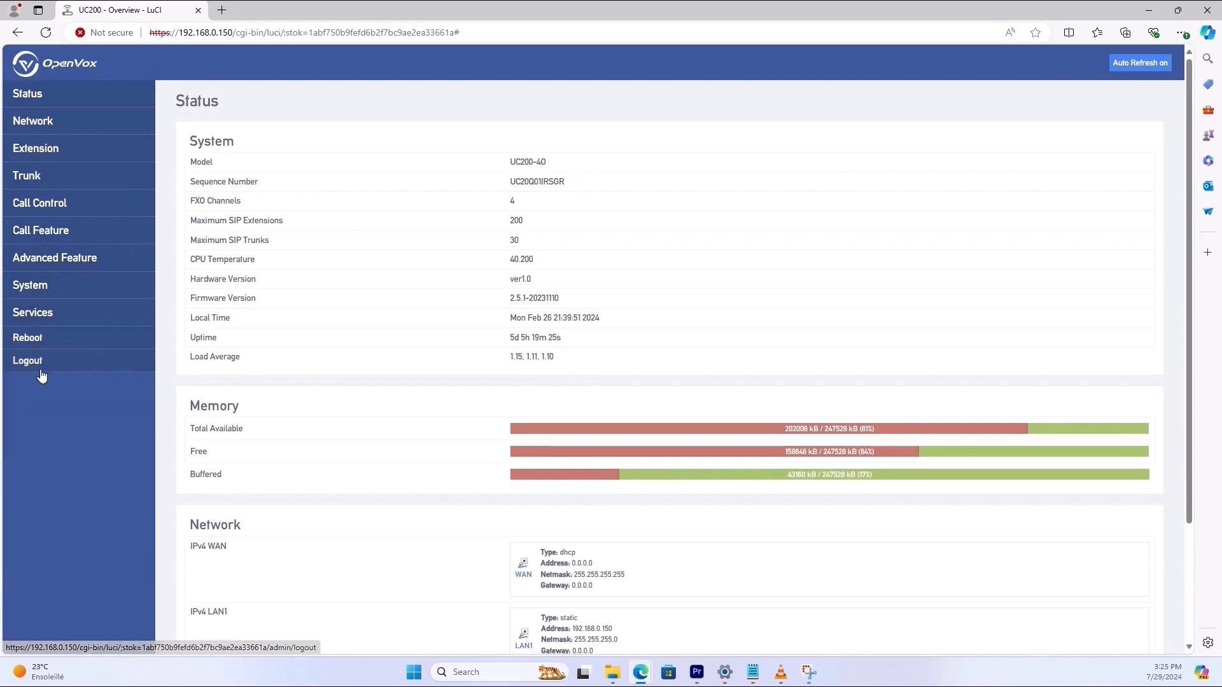
pyautogui.click(56, 96)
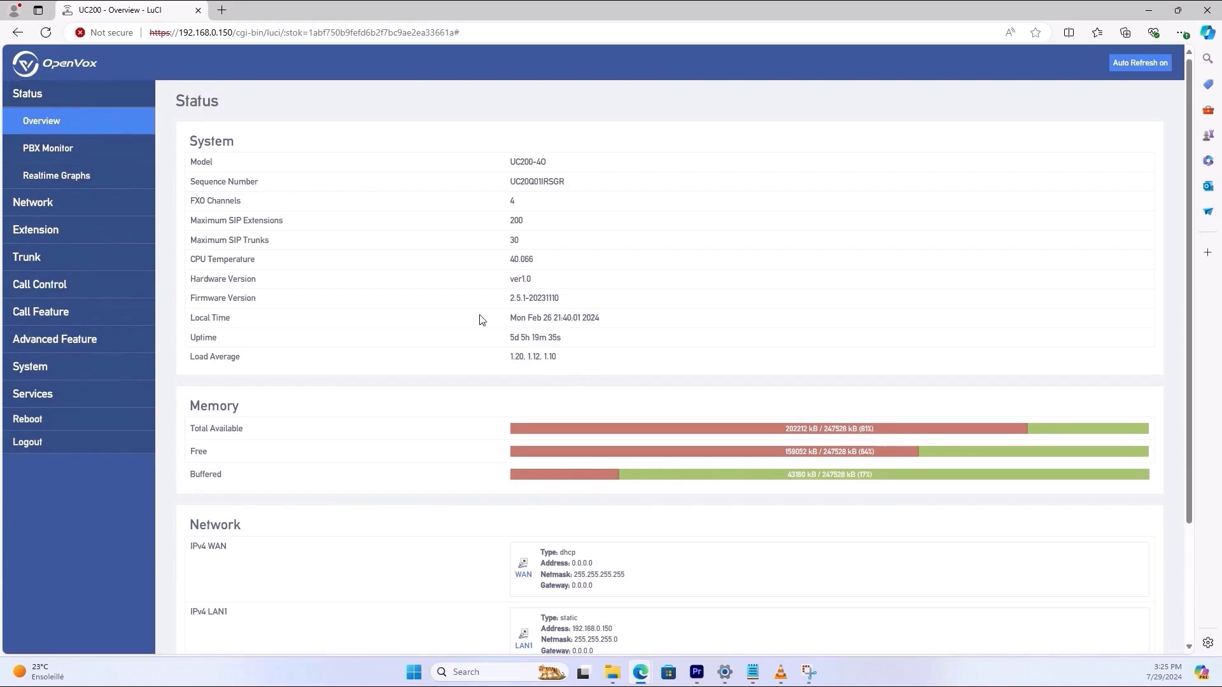
# Highlight the System details: model number, FXO Channels 4, Maximum SIP Extensions and Firmware Version
pyautogui.doubleClick(195, 145)
pyautogui.click(191, 170)
pyautogui.doubleClick(217, 200)
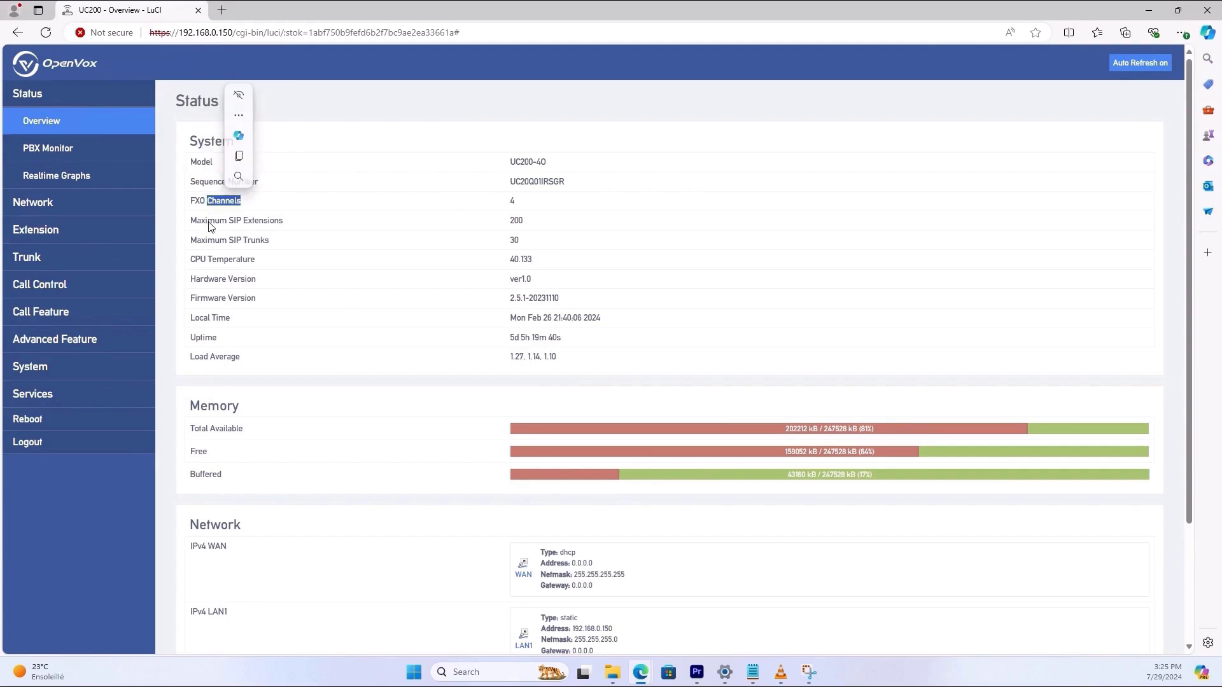
pyautogui.doubleClick(539, 162)
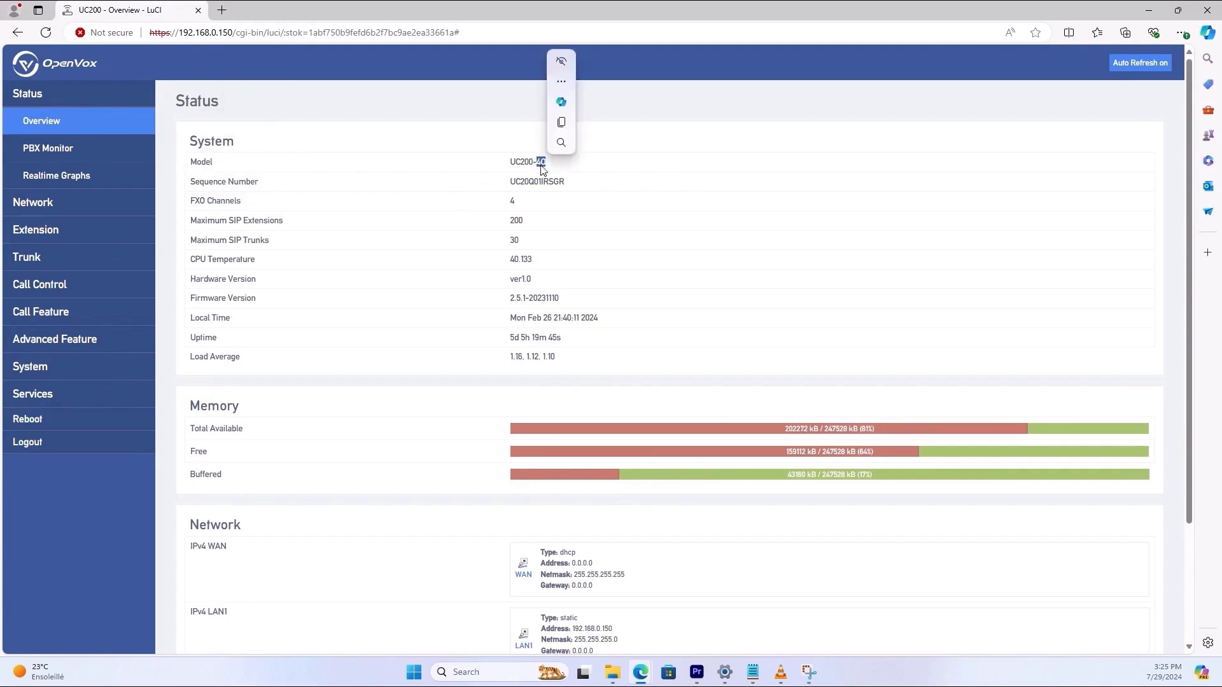
pyautogui.click(519, 207)
pyautogui.doubleClick(515, 204)
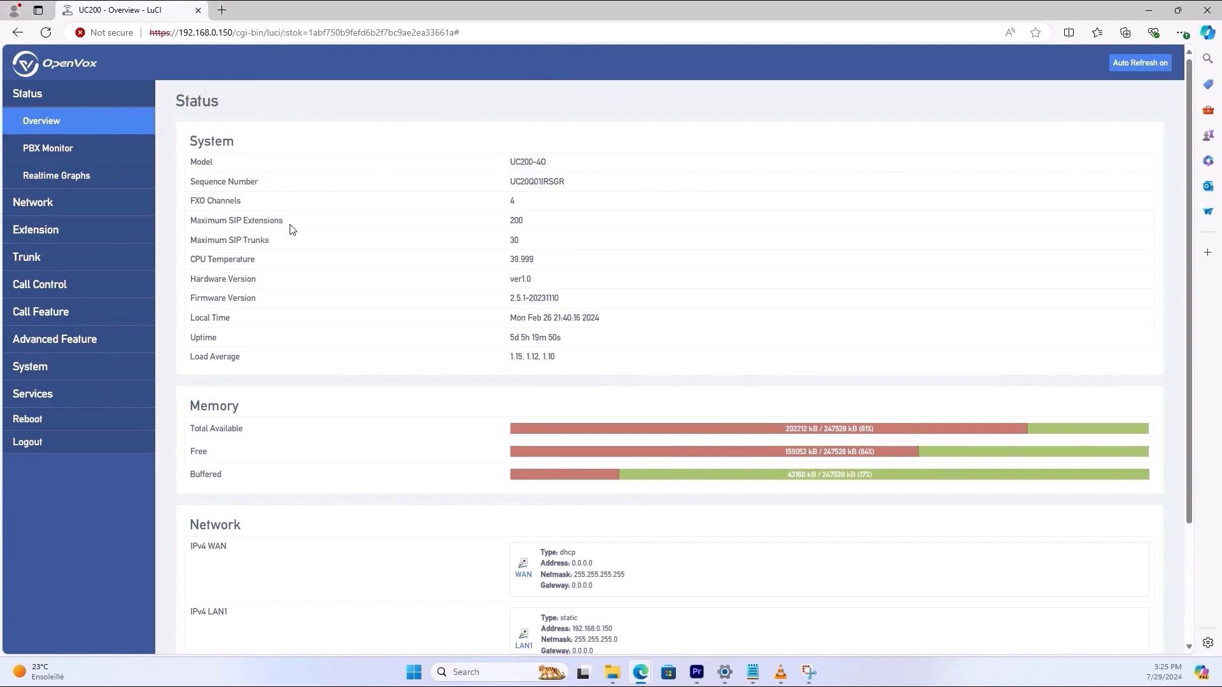
pyautogui.moveTo(291, 225); pyautogui.dragTo(273, 244)
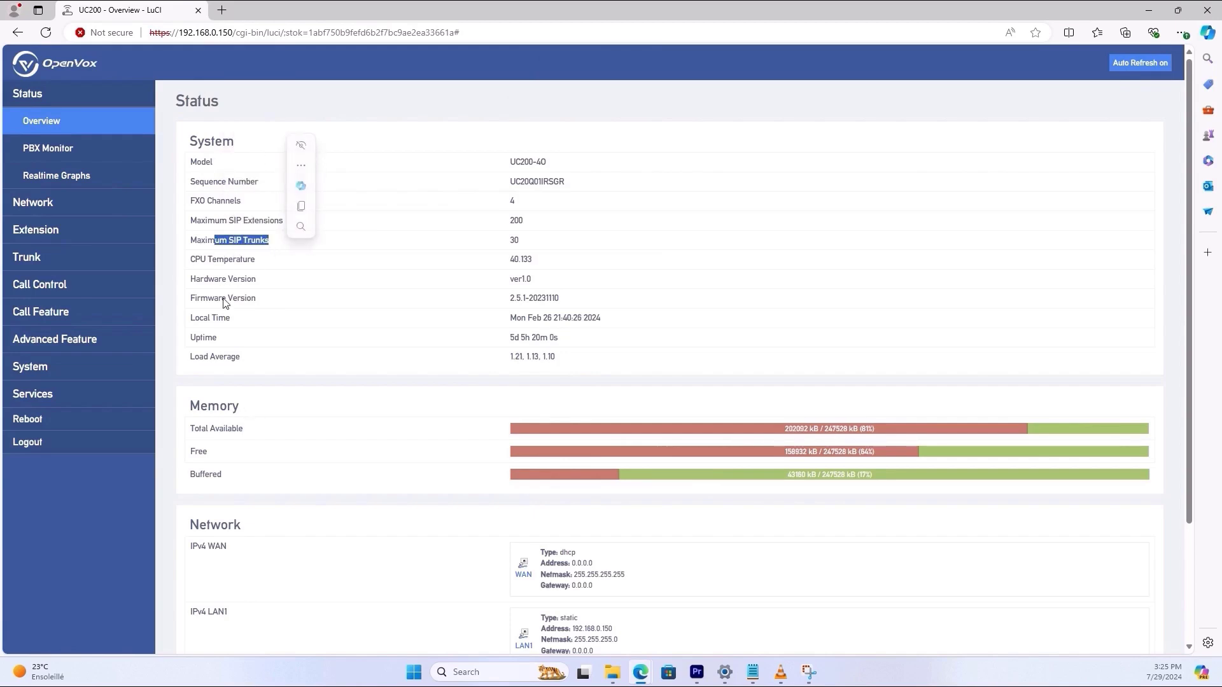
pyautogui.moveTo(198, 299); pyautogui.dragTo(239, 280)
# Scroll down to the Network section listing WAN, LAN1 (192.168.0.150) and LAN2
pyautogui.scroll(-2, 249, 423)
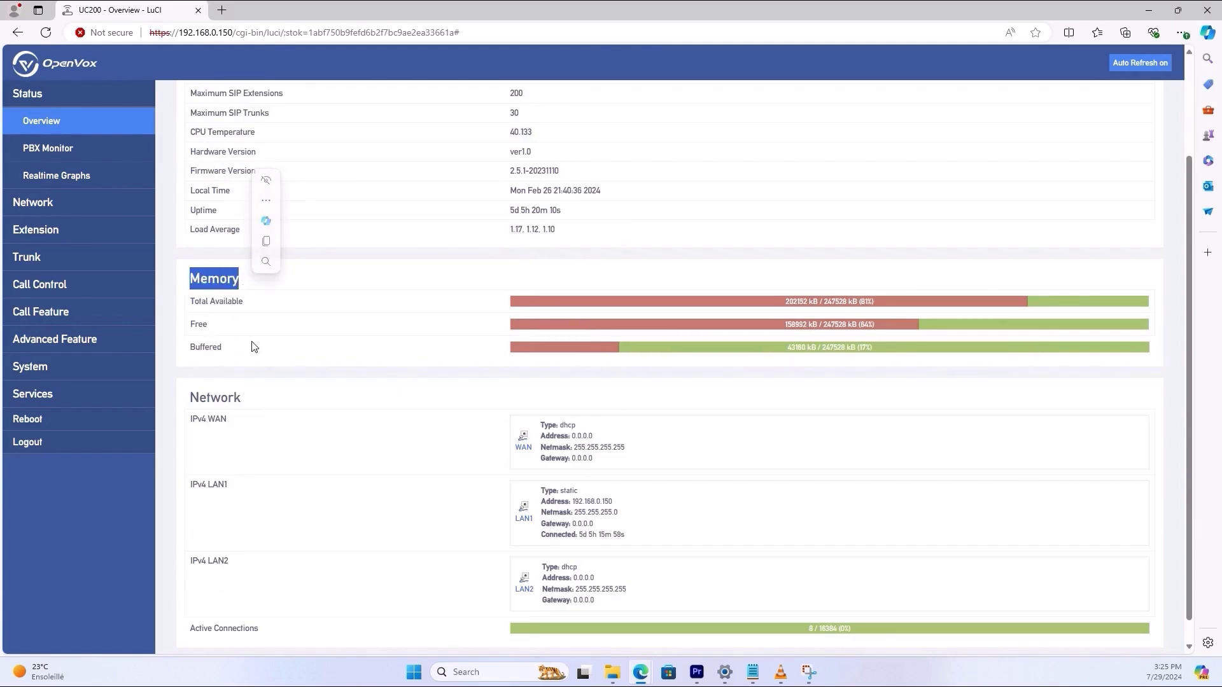
pyautogui.scroll(-1, 267, 450)
pyautogui.moveTo(190, 372); pyautogui.dragTo(240, 373)
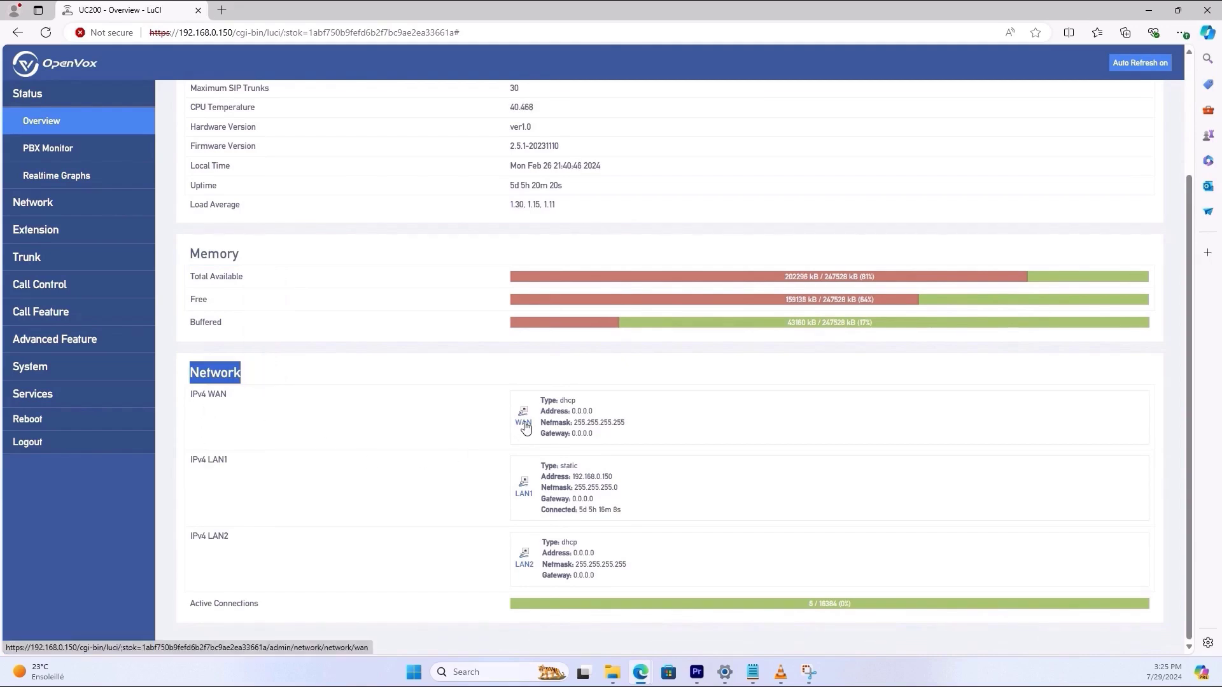
# Open PBX Monitor and highlight the SIP extension, SIP trunk and FXO connected/disconnected cards
pyautogui.click(43, 152)
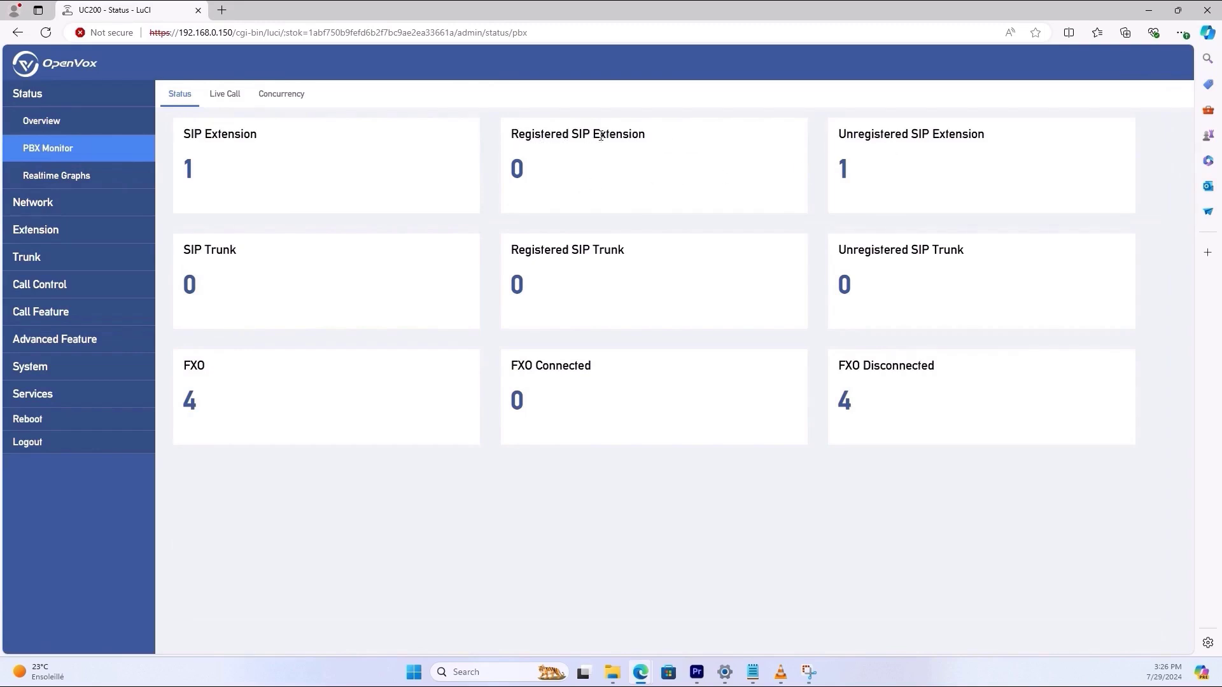
pyautogui.moveTo(656, 140); pyautogui.dragTo(569, 133)
pyautogui.click(570, 172)
pyautogui.moveTo(991, 136); pyautogui.dragTo(911, 136)
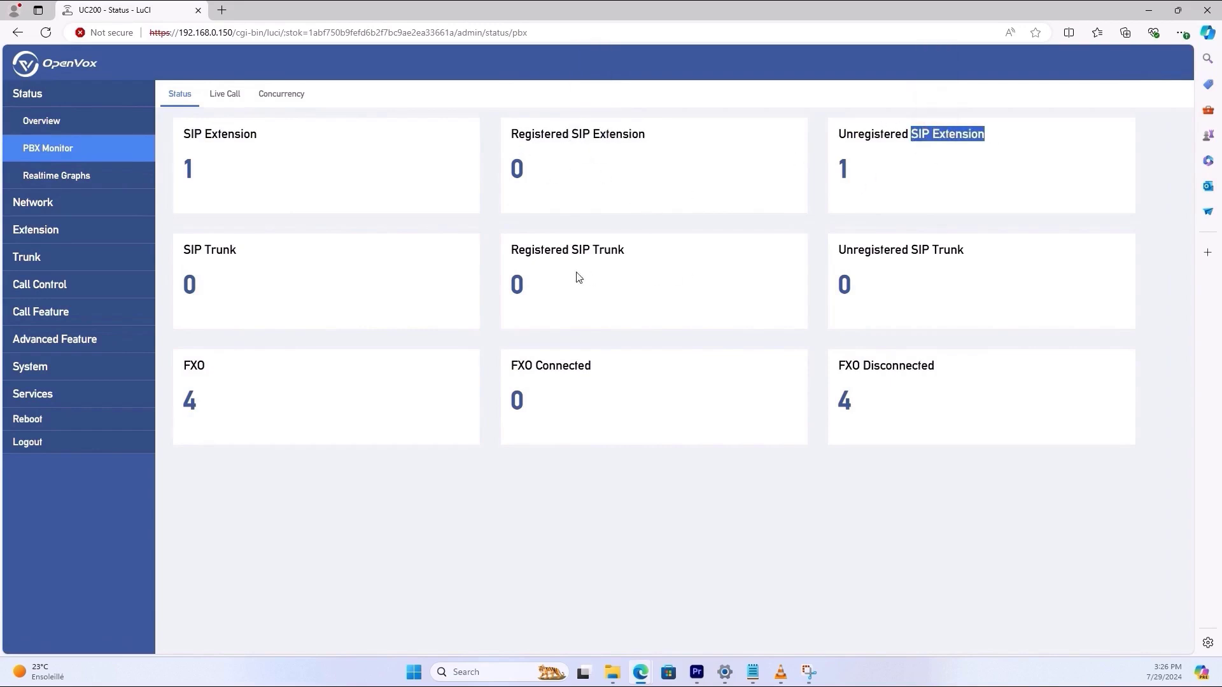
pyautogui.moveTo(641, 253); pyautogui.dragTo(581, 252)
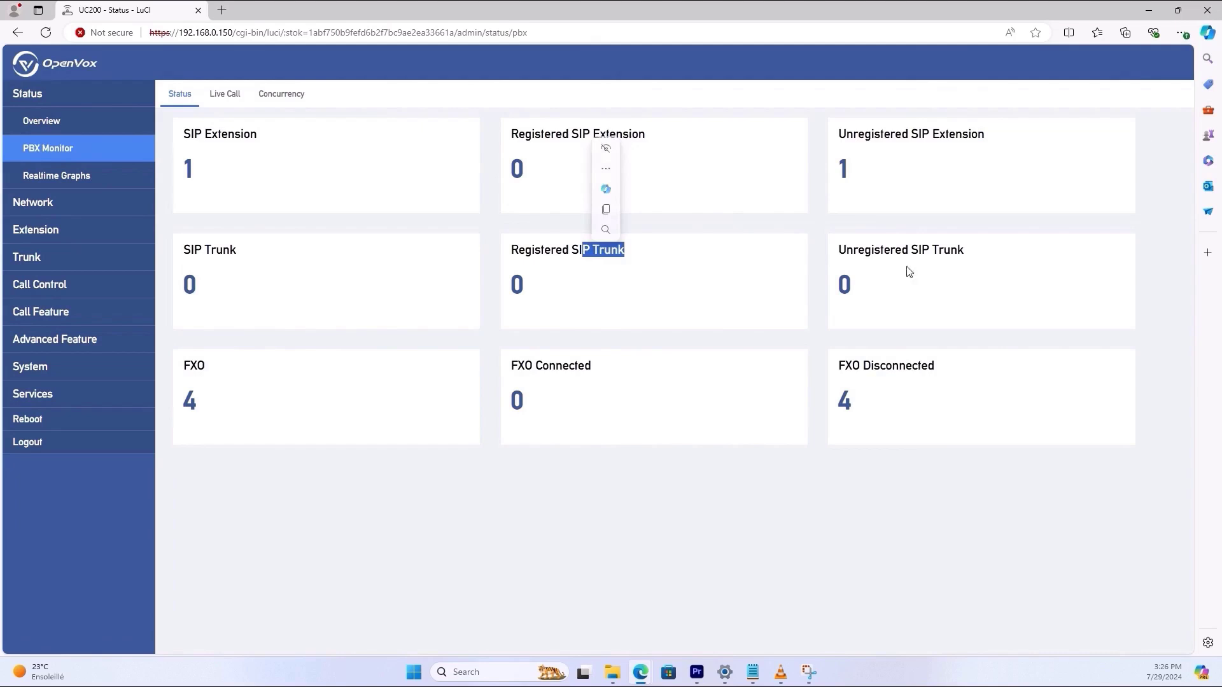
pyautogui.moveTo(524, 365); pyautogui.dragTo(592, 366)
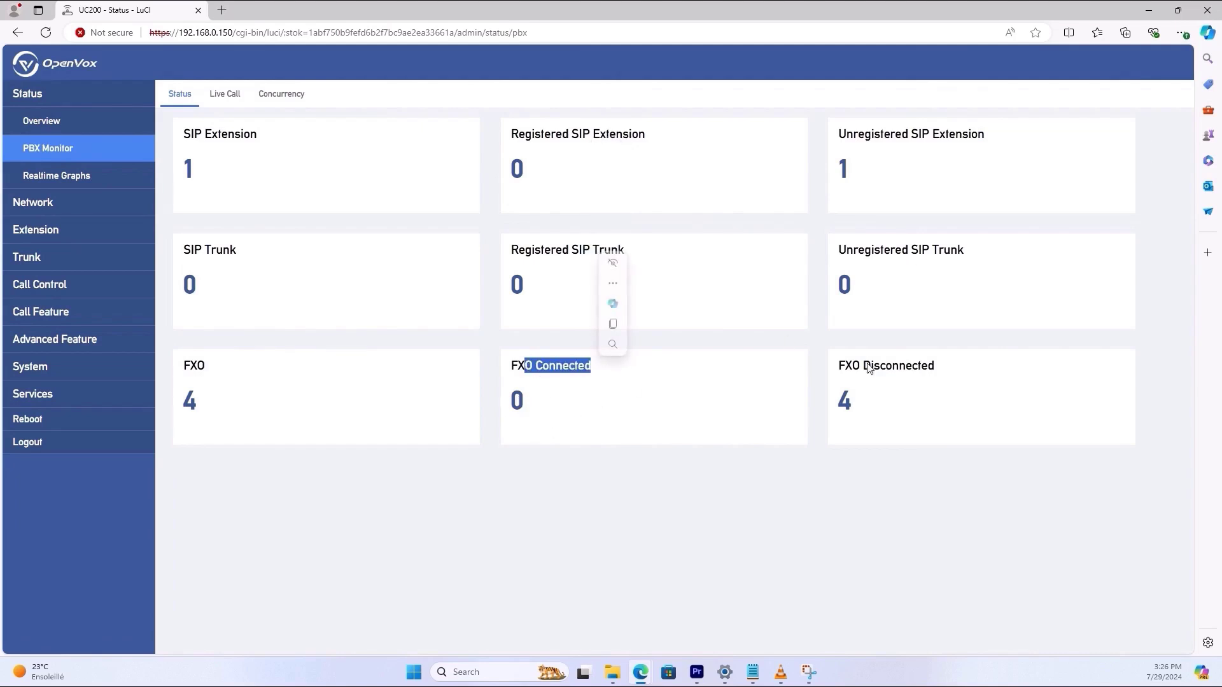
pyautogui.moveTo(868, 368); pyautogui.dragTo(935, 366)
# Check the Live Call columns and the Concurrency chart, then show the realtime Load graph
pyautogui.click(223, 100)
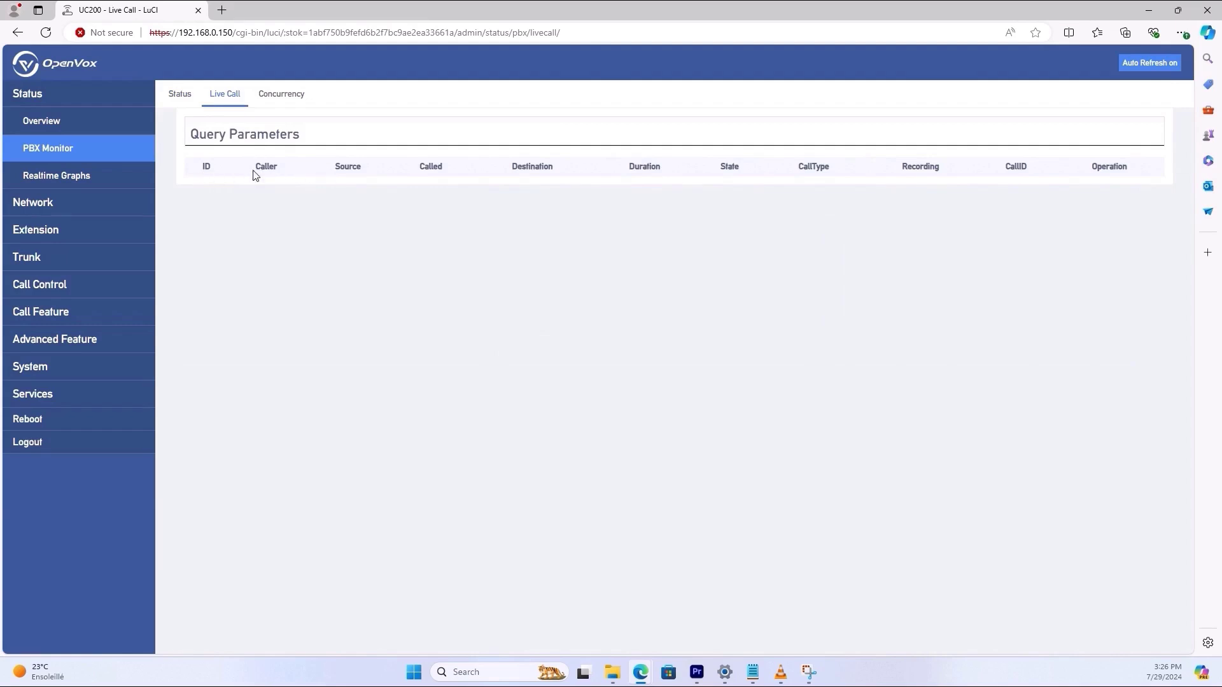
pyautogui.doubleClick(348, 167)
pyautogui.doubleClick(532, 167)
pyautogui.doubleClick(644, 167)
pyautogui.doubleClick(921, 166)
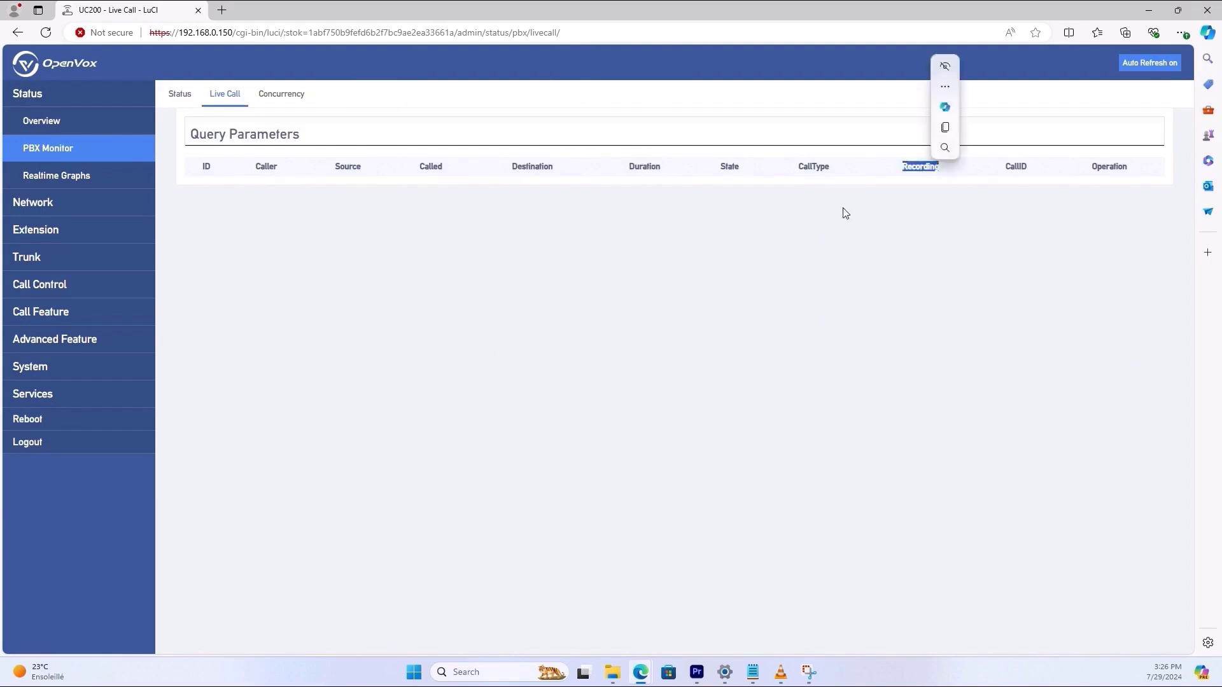
pyautogui.click(279, 97)
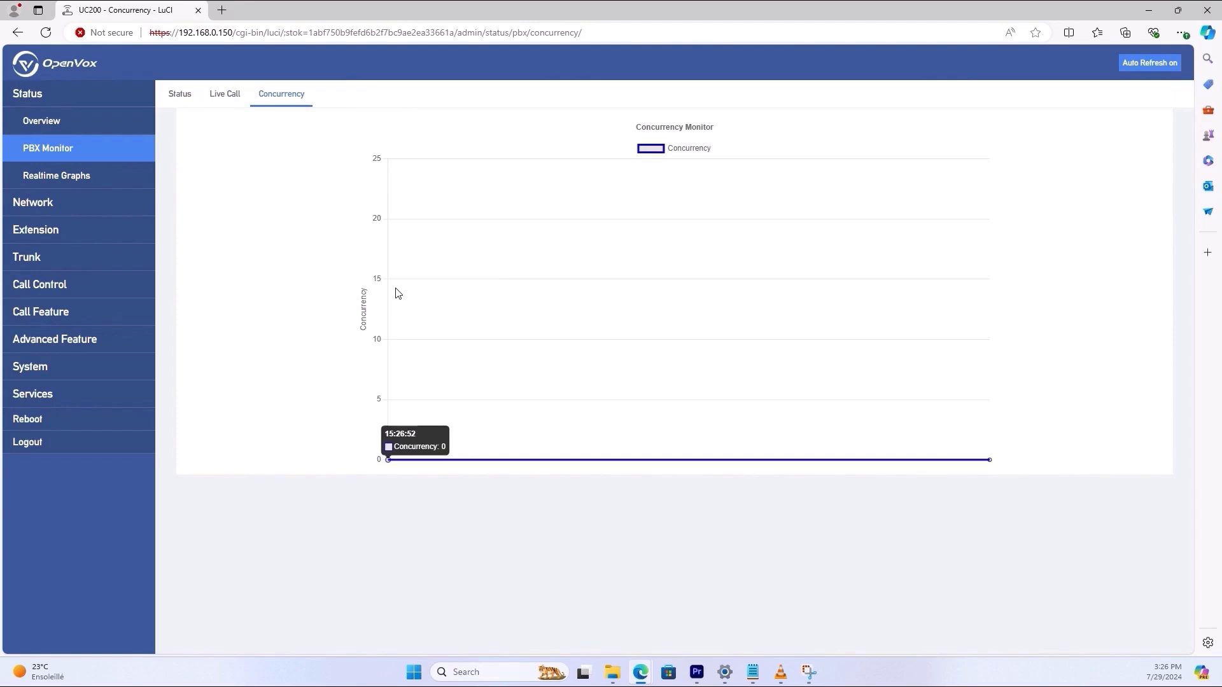
pyautogui.click(83, 174)
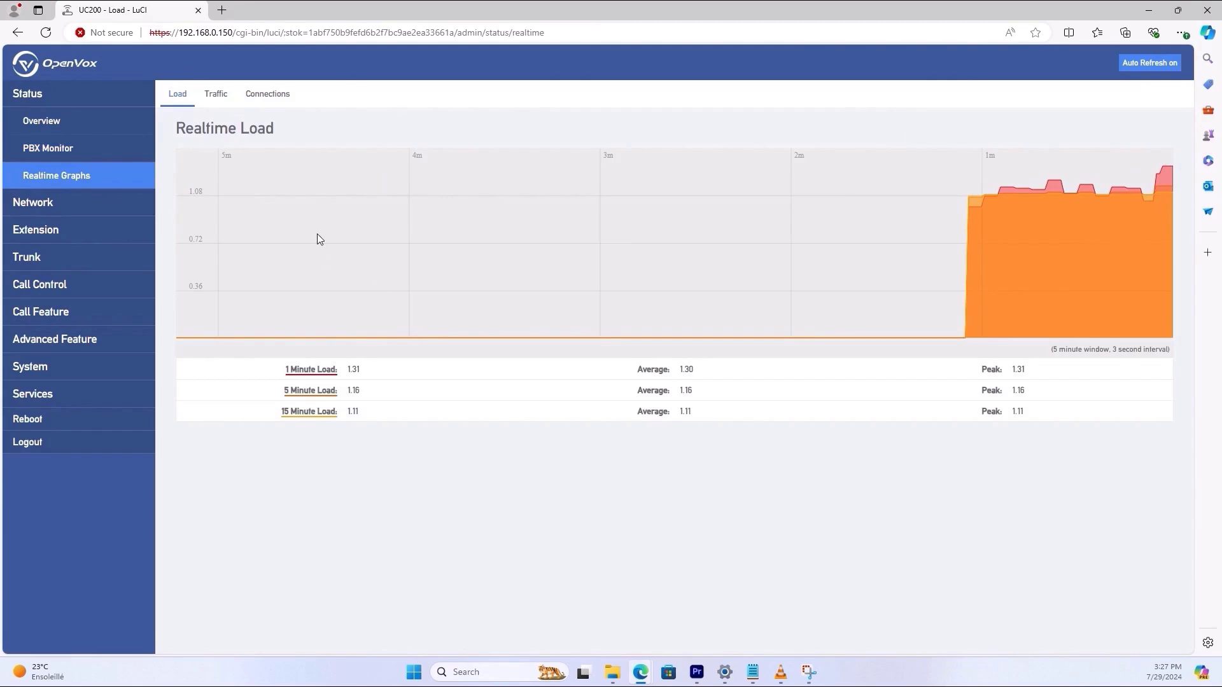
# Switch the realtime graphs to Traffic, then to Connections
pyautogui.click(215, 94)
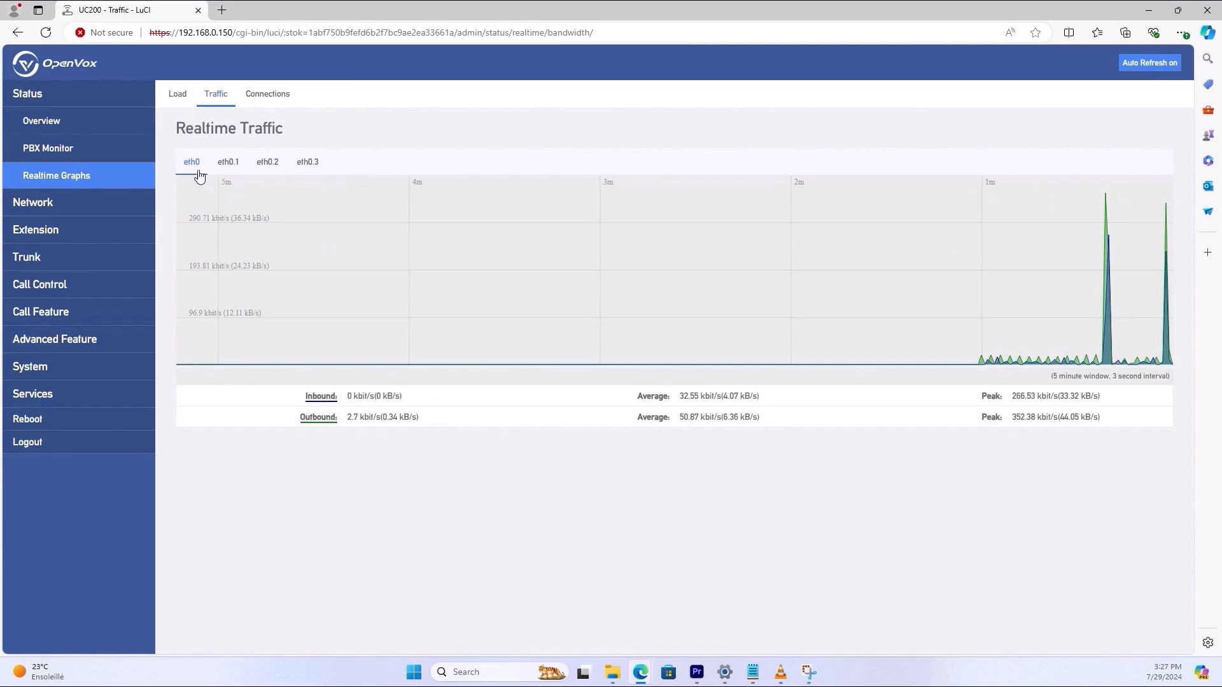
pyautogui.click(264, 94)
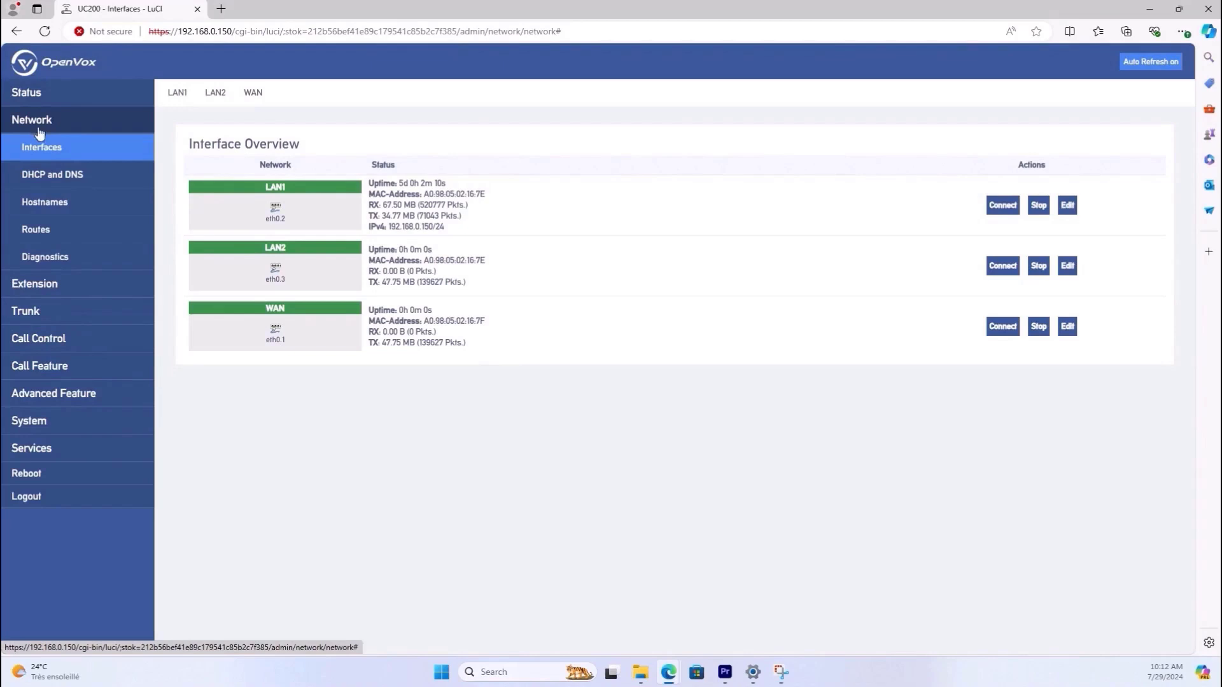
# Edit LAN1 from Network Interfaces, keep its protocol static, and show its Advanced Settings
pyautogui.click(66, 162)
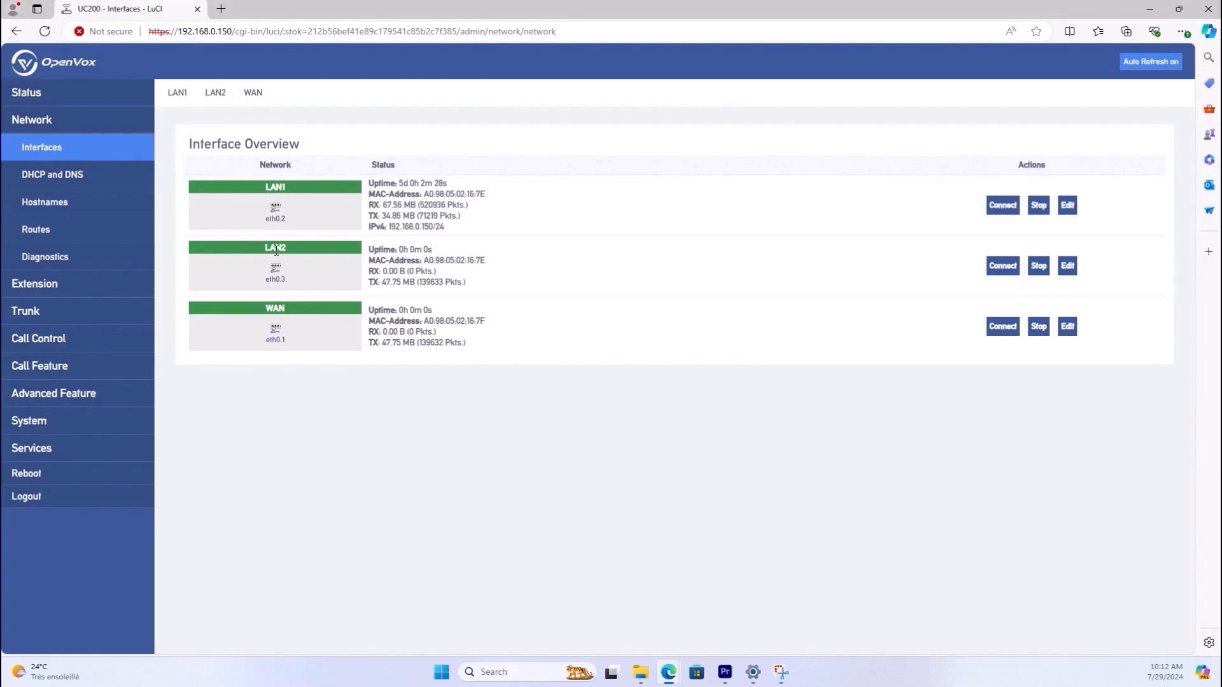
pyautogui.click(1068, 206)
pyautogui.moveTo(509, 329); pyautogui.dragTo(463, 329)
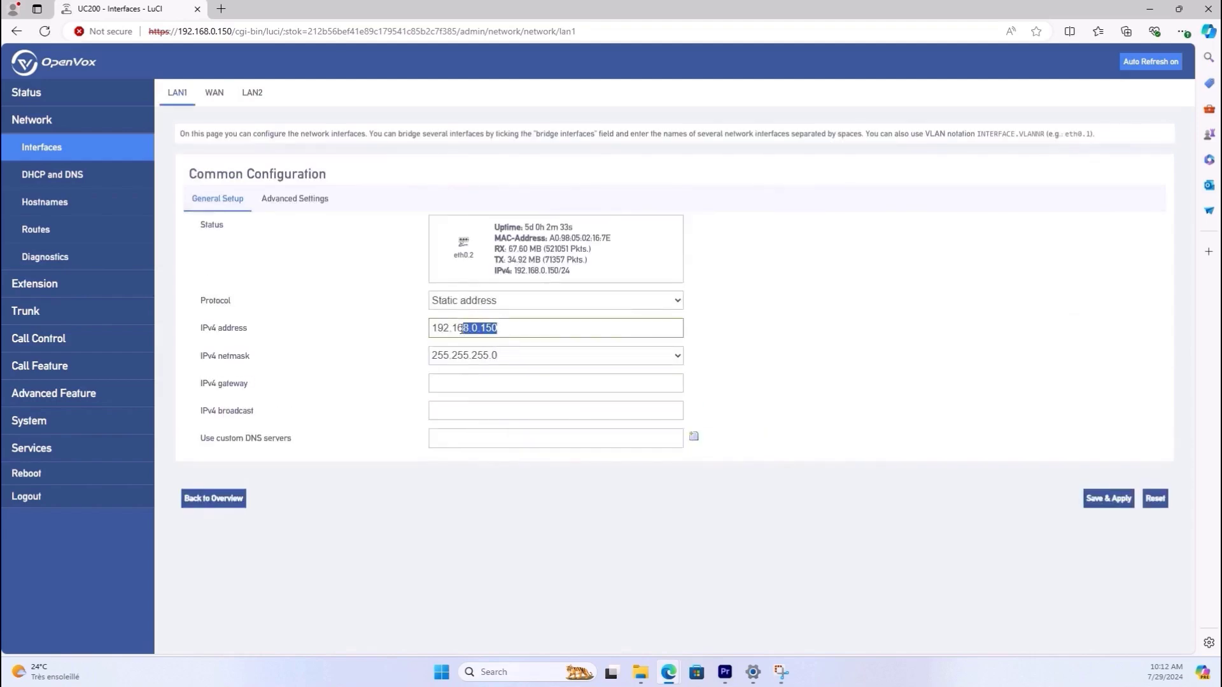
pyautogui.click(508, 331)
pyautogui.click(503, 308)
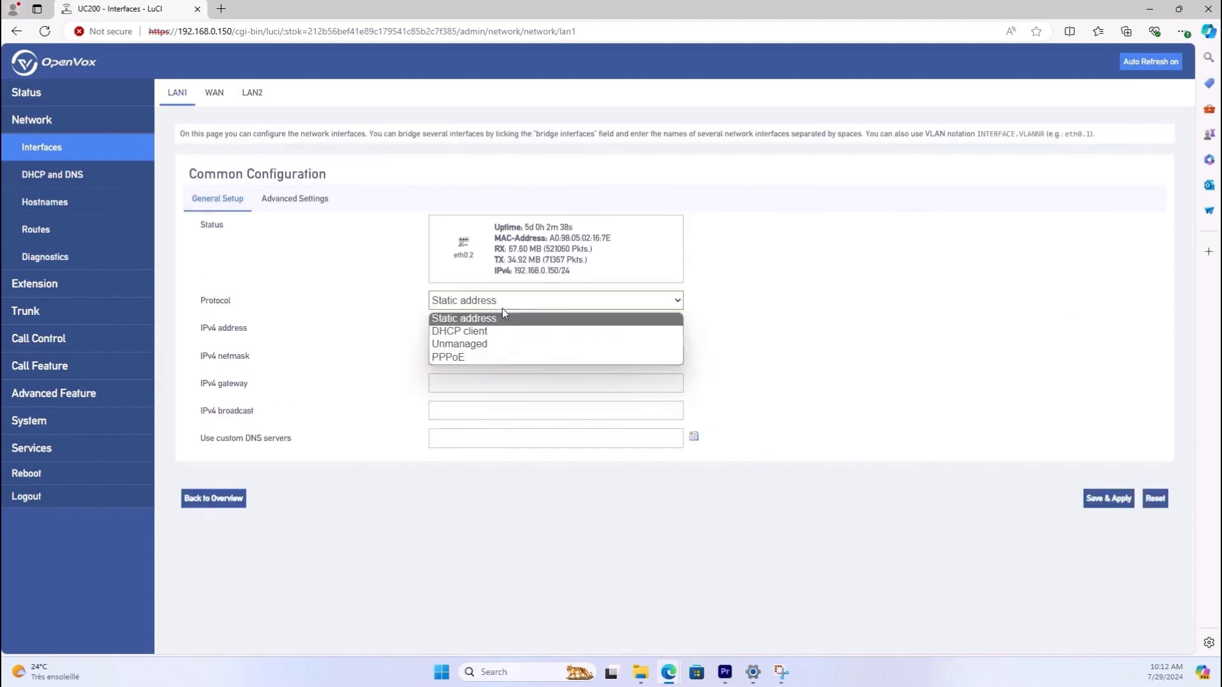
pyautogui.click(502, 308)
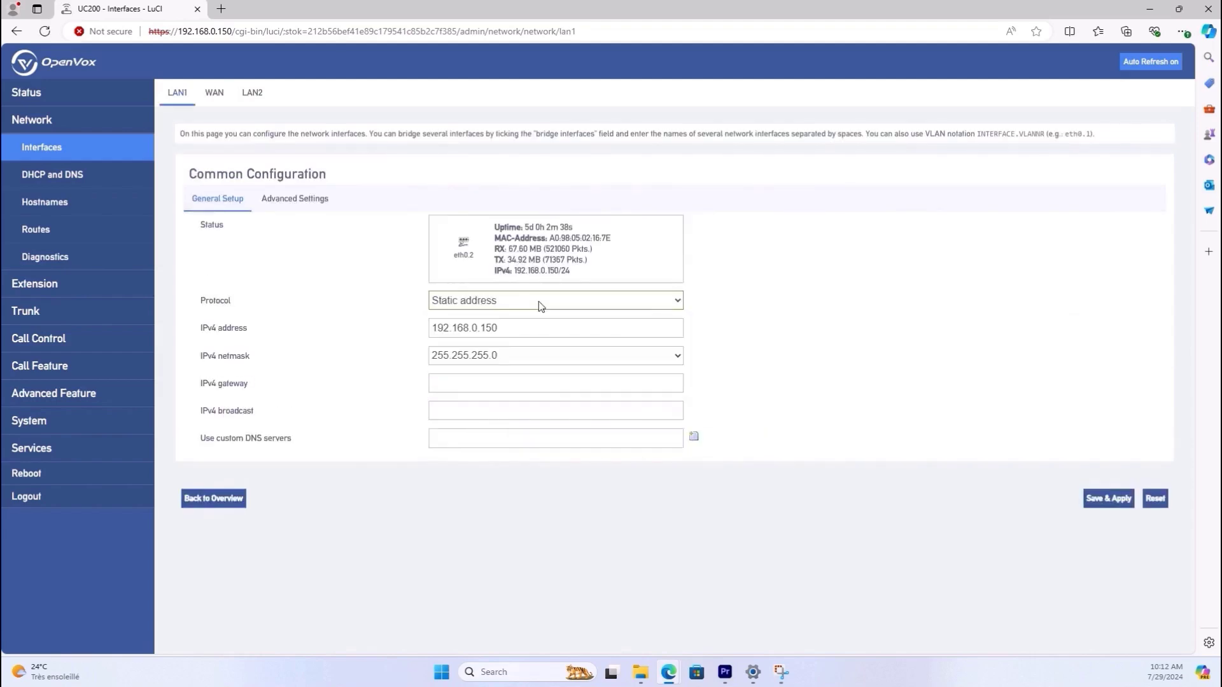
pyautogui.click(284, 200)
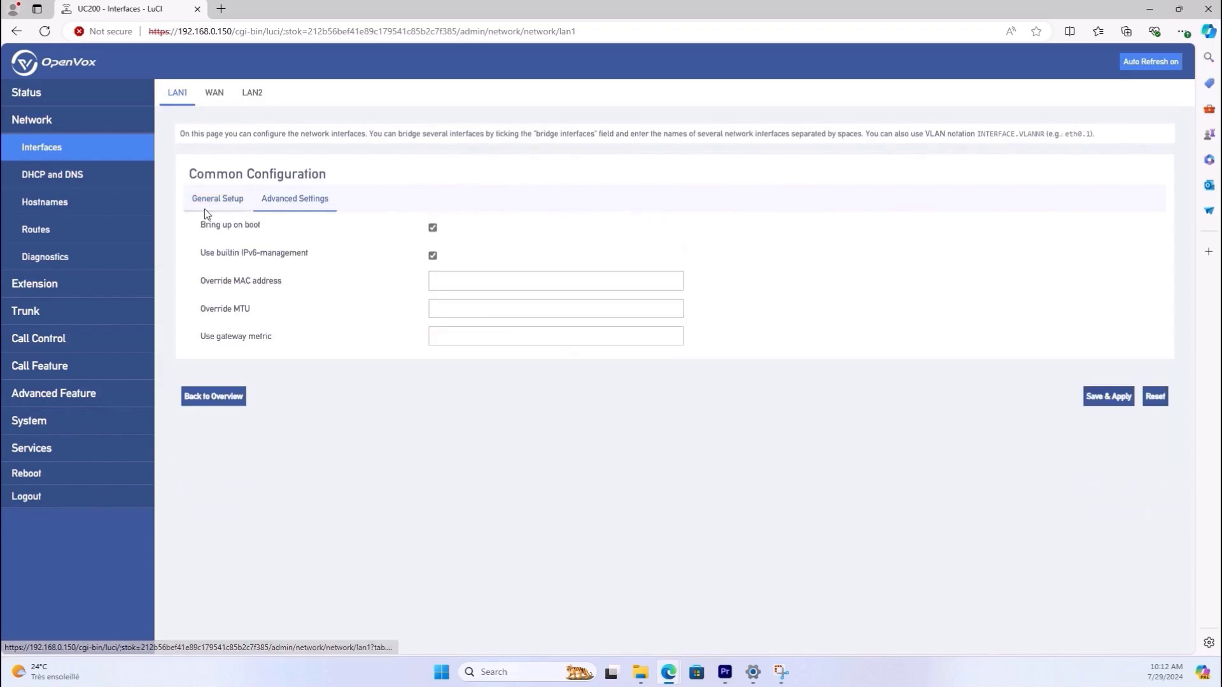
# Visit the DHCP and DNS, Hostnames, Routes and Diagnostics pages in turn
pyautogui.click(51, 179)
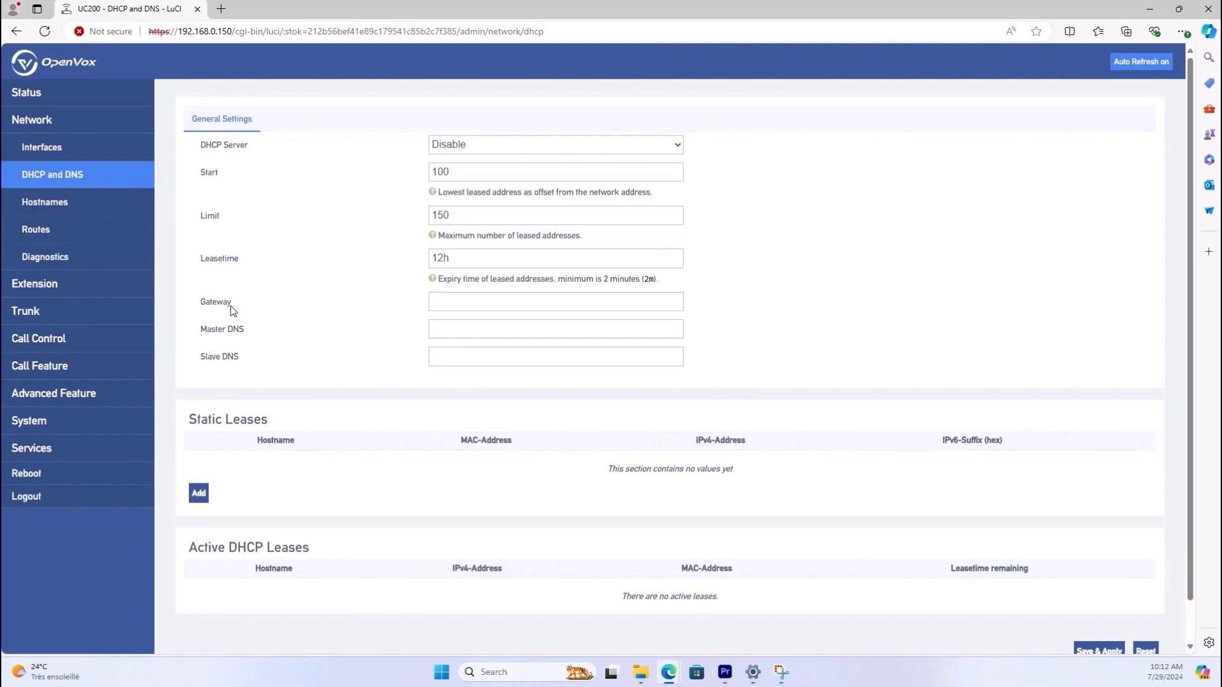
pyautogui.click(71, 201)
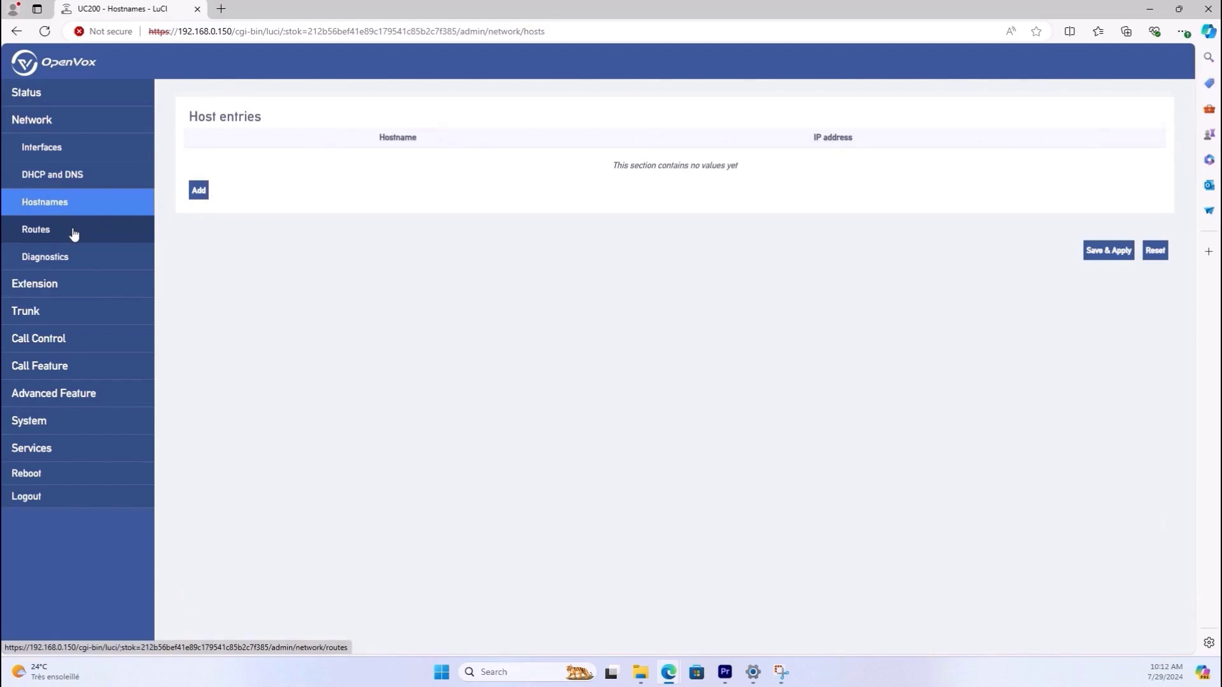
pyautogui.click(74, 233)
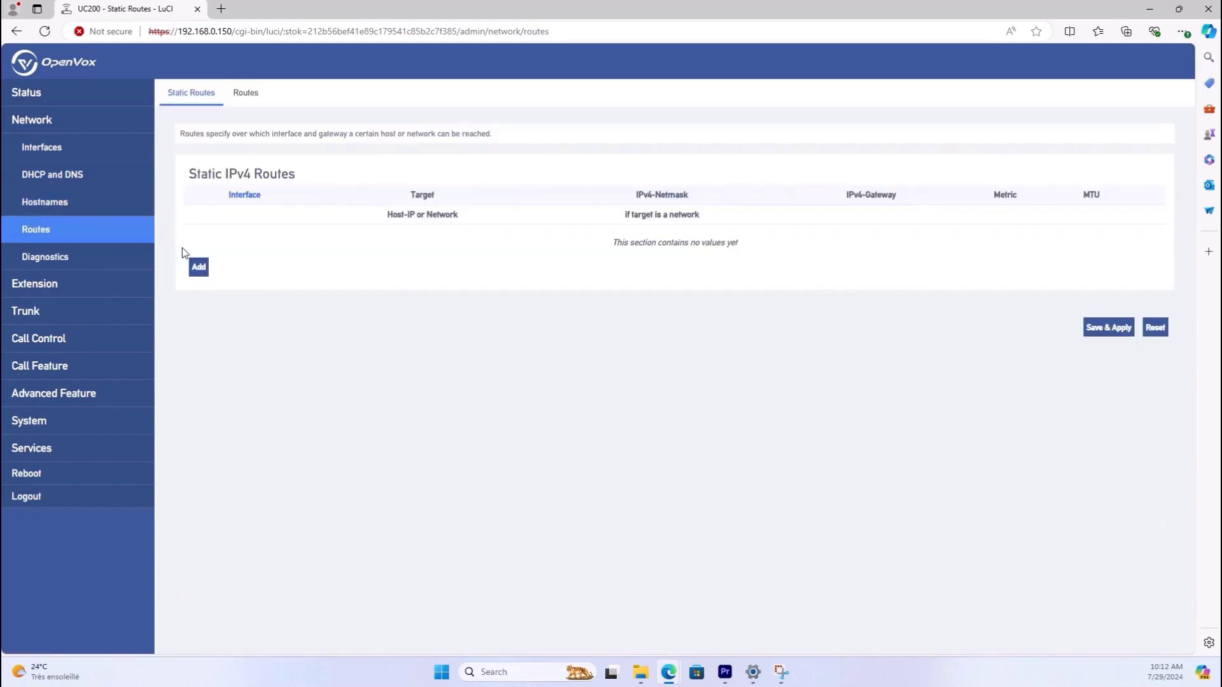
pyautogui.click(81, 264)
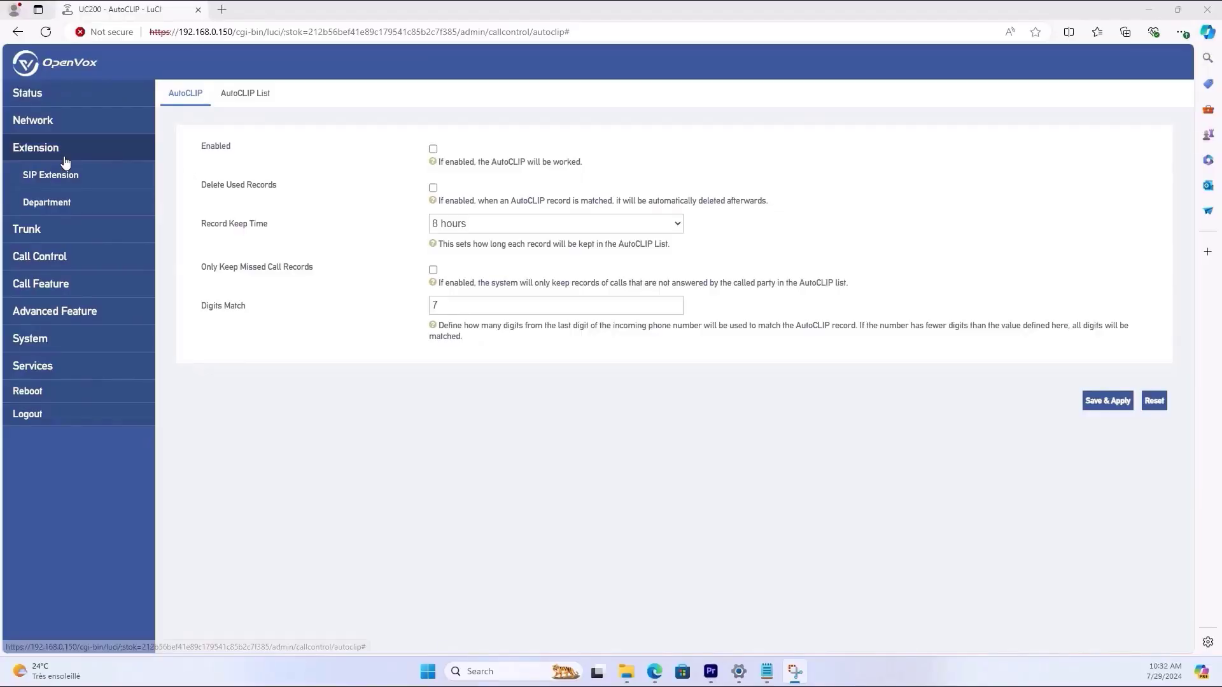
# View the SIP Extension list with extension 8001, then the Department list
pyautogui.click(54, 182)
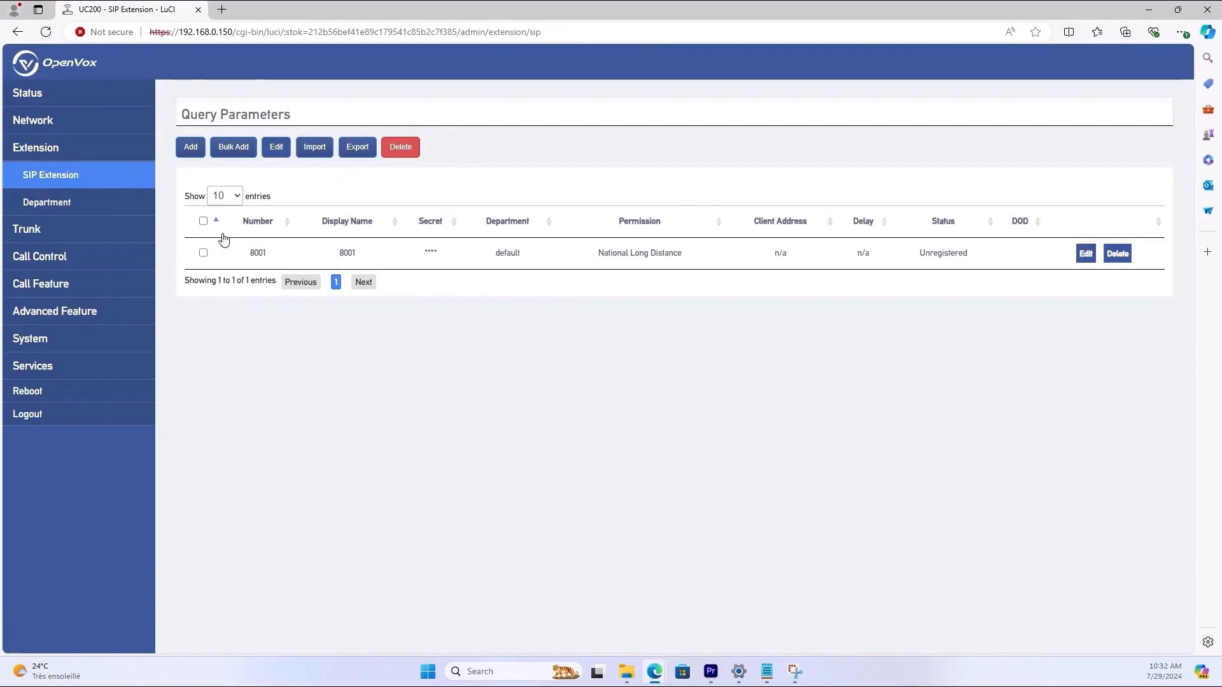
pyautogui.click(49, 203)
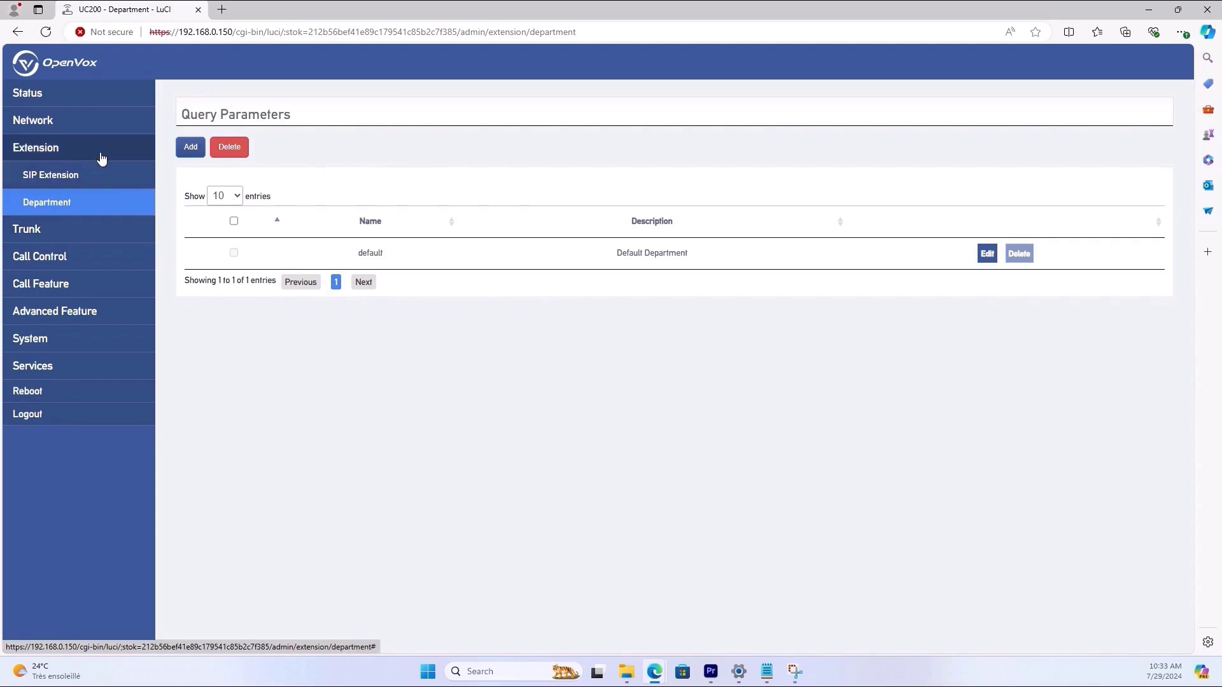
# View the FXO trunk table, then confirm FXO Channels is 4 on Status Overview
pyautogui.click(26, 228)
pyautogui.click(31, 202)
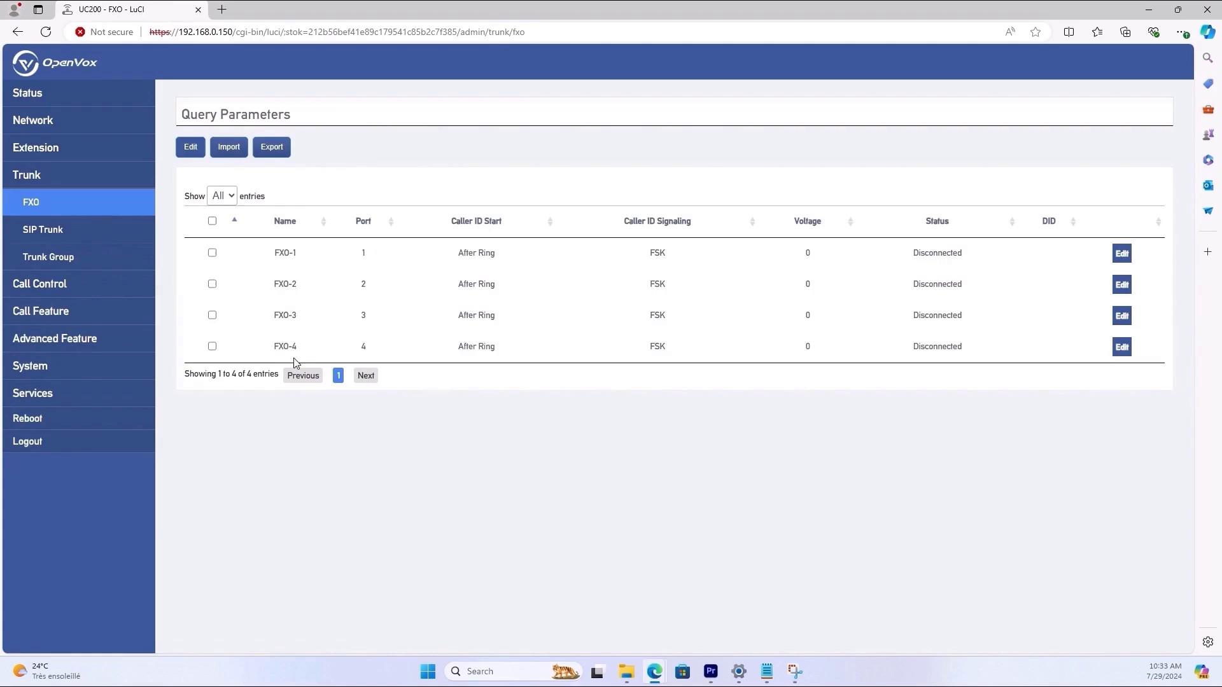
pyautogui.click(70, 95)
pyautogui.click(57, 121)
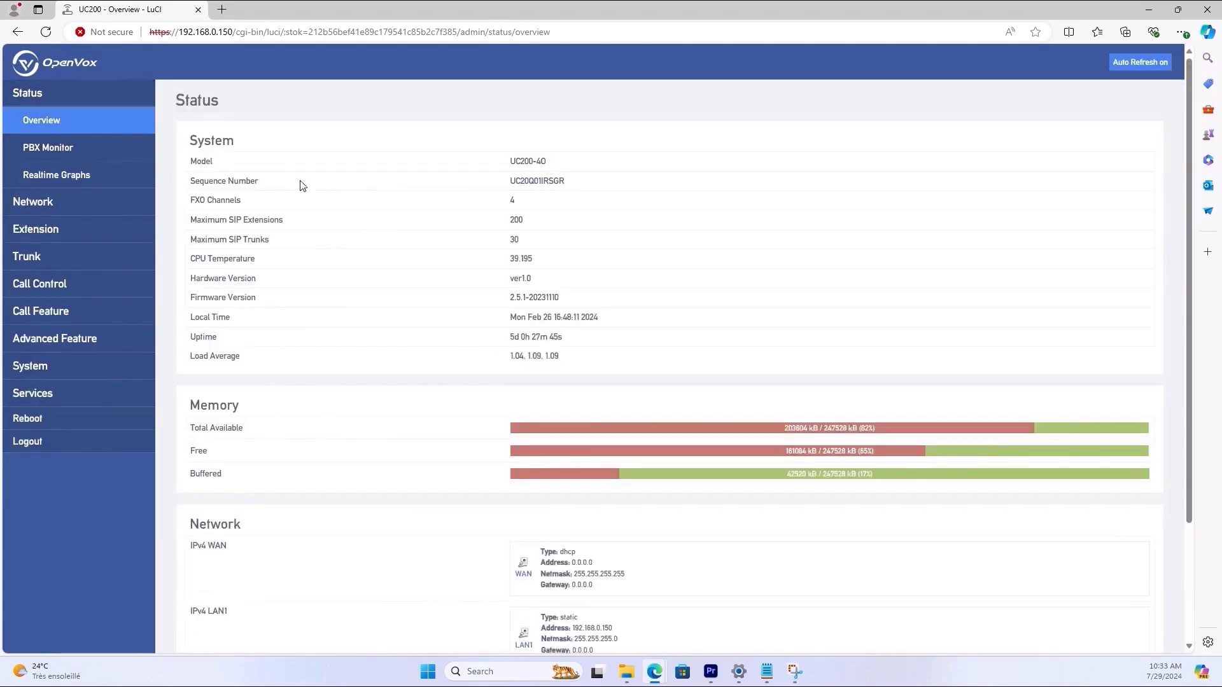
pyautogui.doubleClick(509, 201)
# Return to the FXO trunk table, then move on to the SIP Trunk list
pyautogui.click(49, 234)
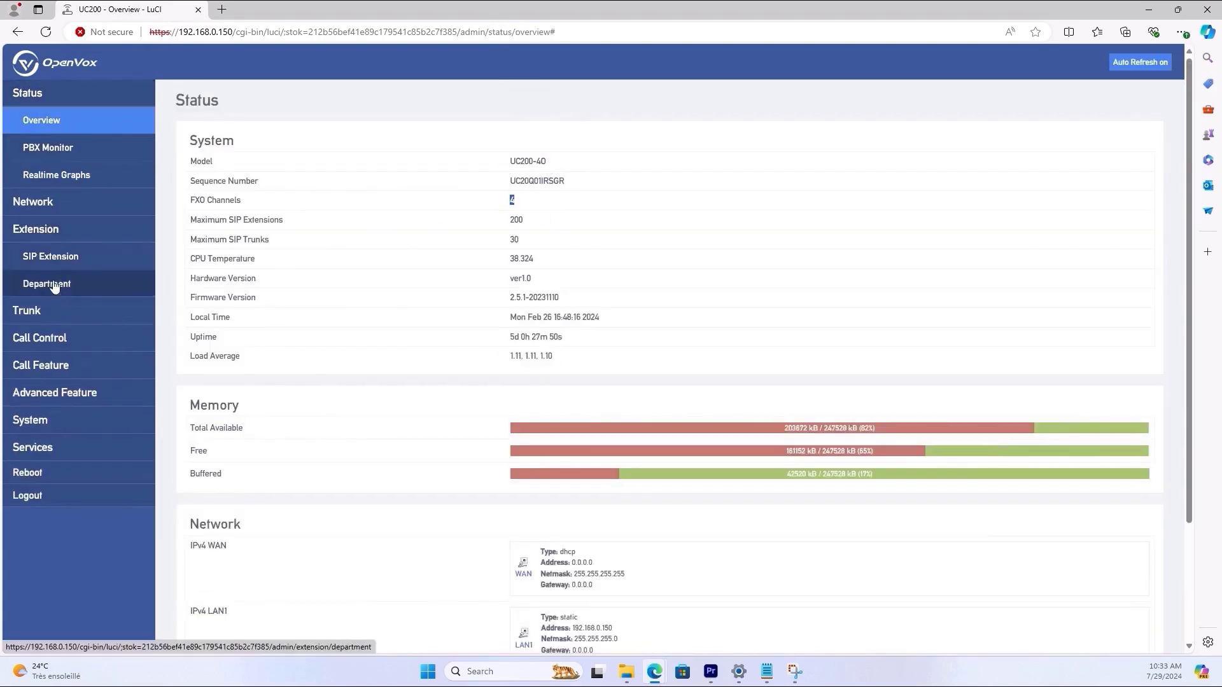
pyautogui.click(55, 309)
pyautogui.click(75, 227)
pyautogui.click(32, 281)
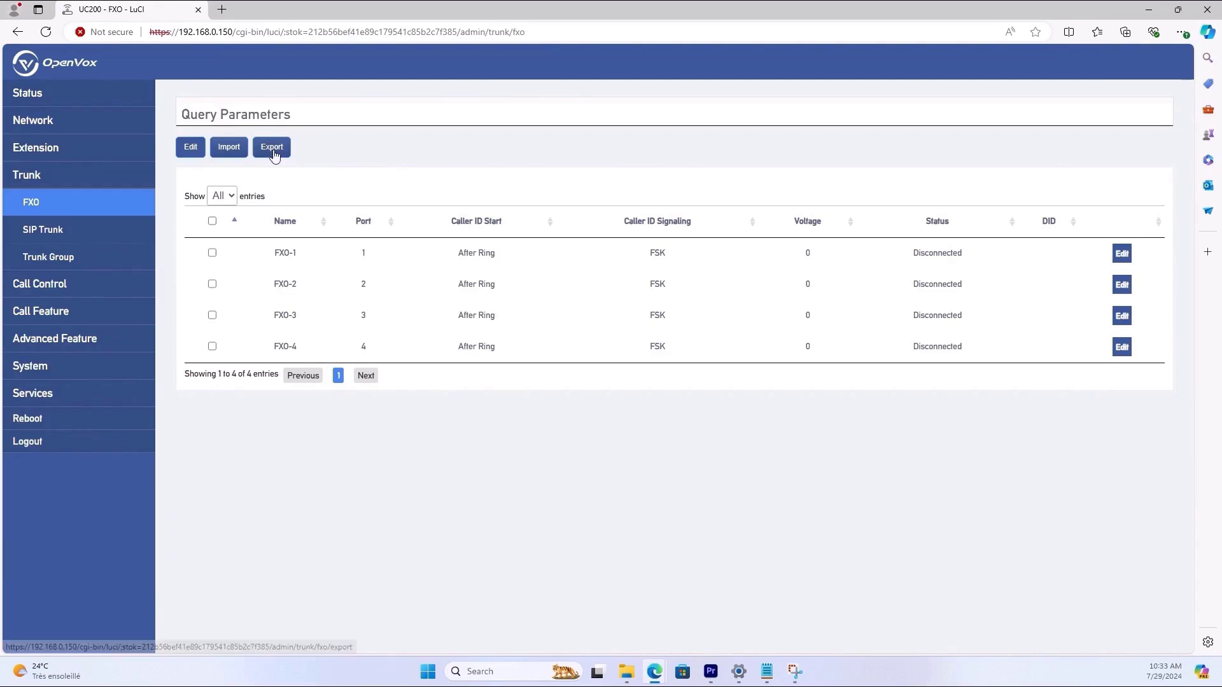
pyautogui.click(56, 234)
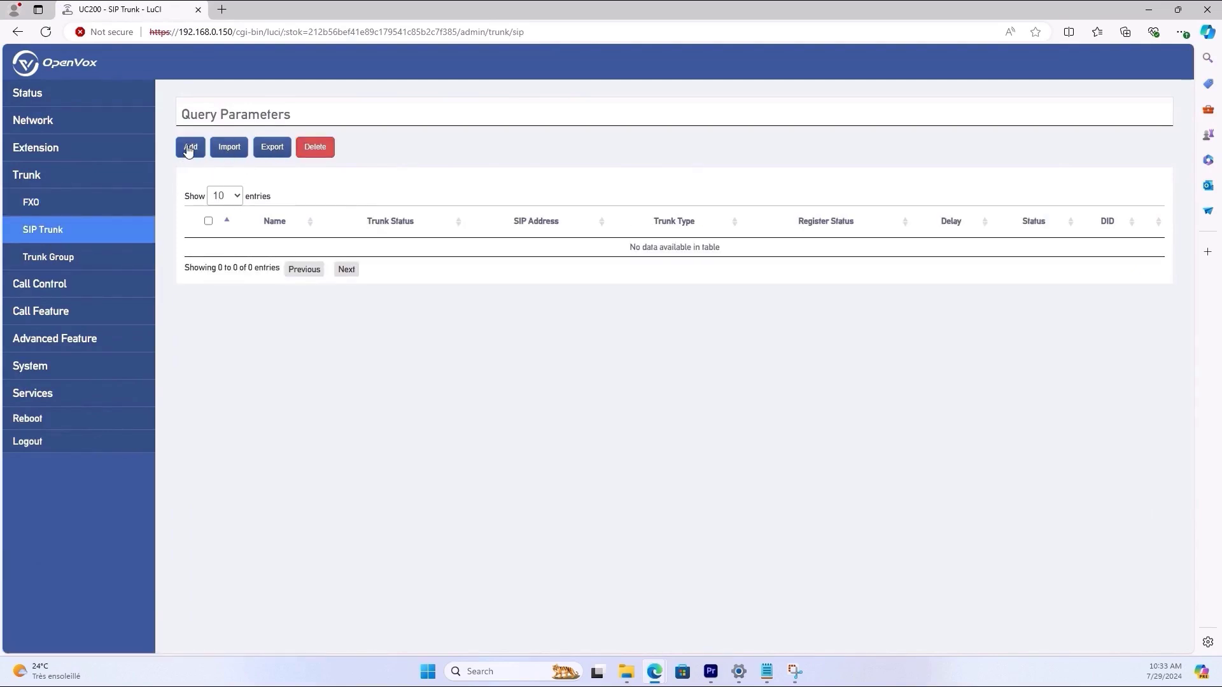
# Look over the new SIP trunk form and its Advanced Settings unsaved, then go to Trunk Group
pyautogui.click(191, 148)
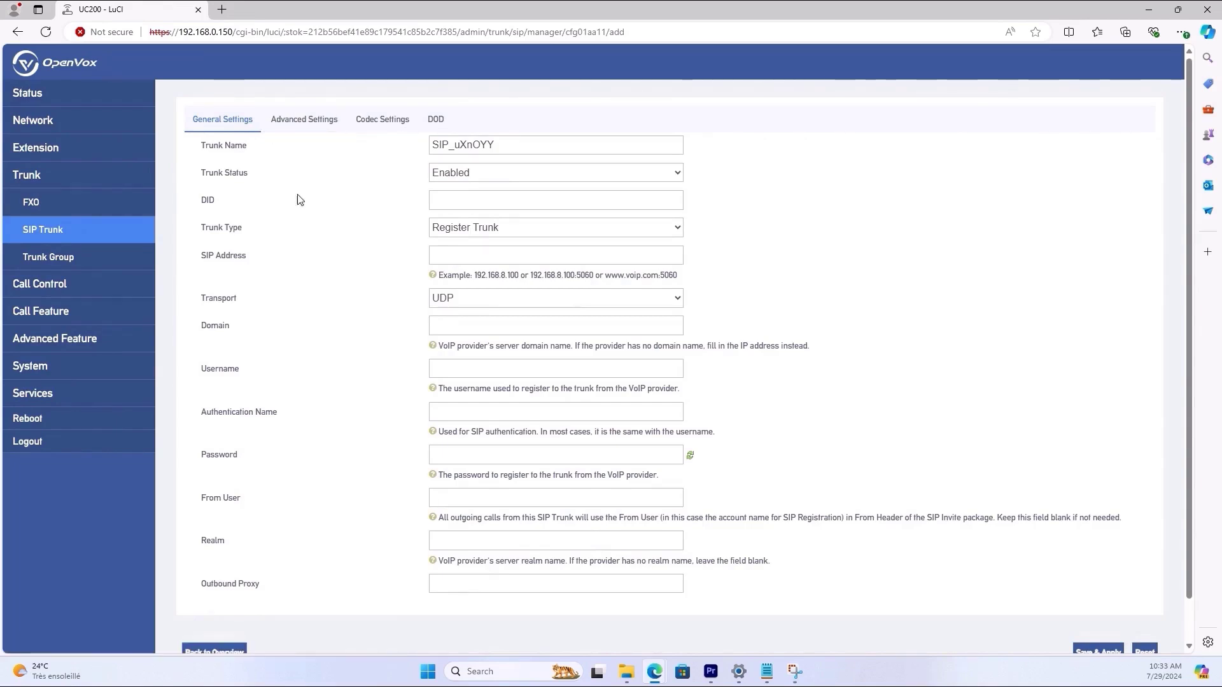
pyautogui.scroll(-2, 350, 210)
pyautogui.scroll(2, 397, 318)
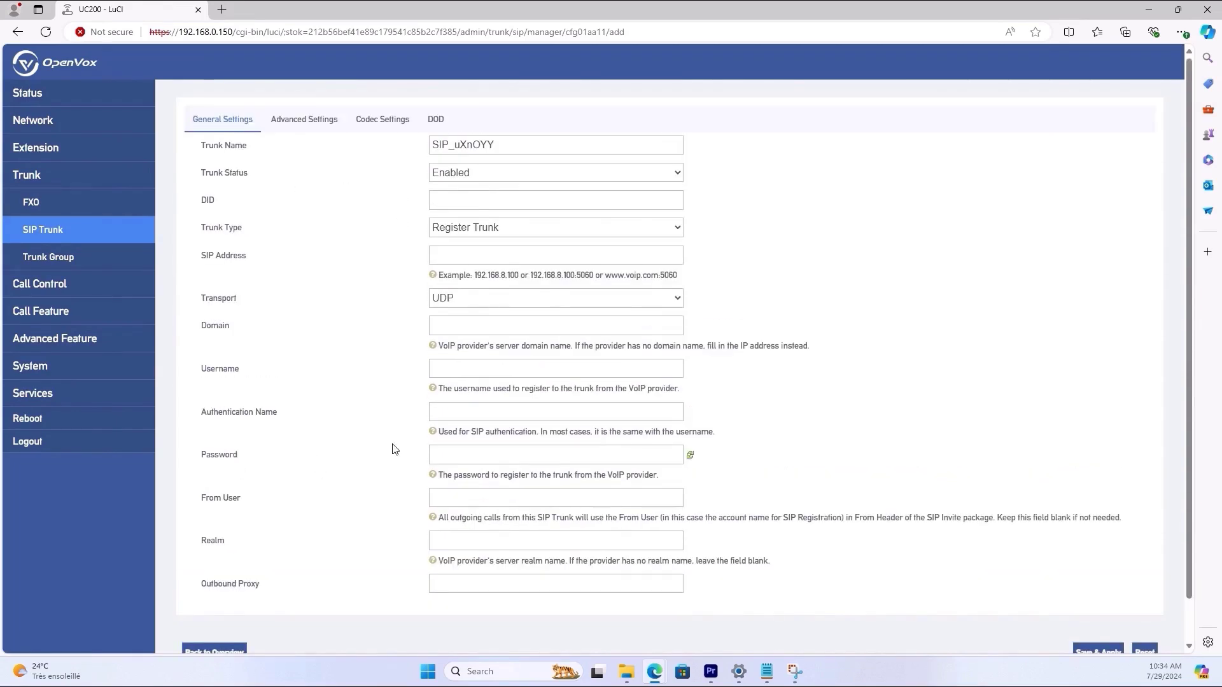
pyautogui.click(454, 459)
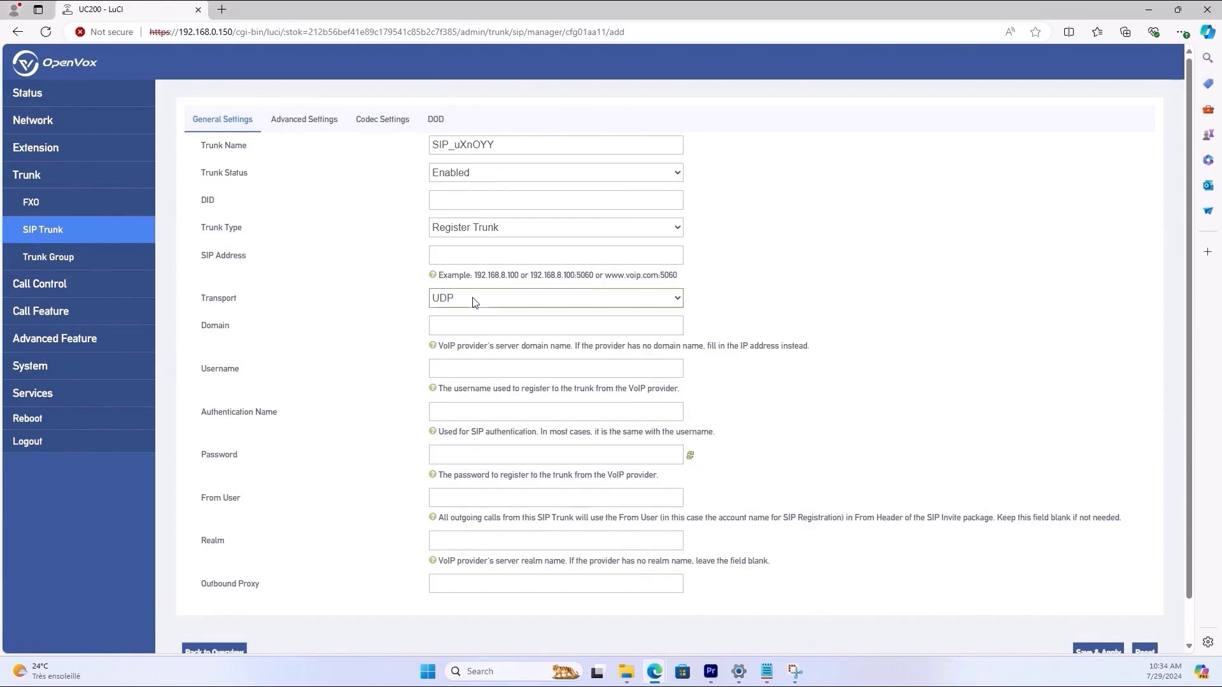
pyautogui.click(287, 123)
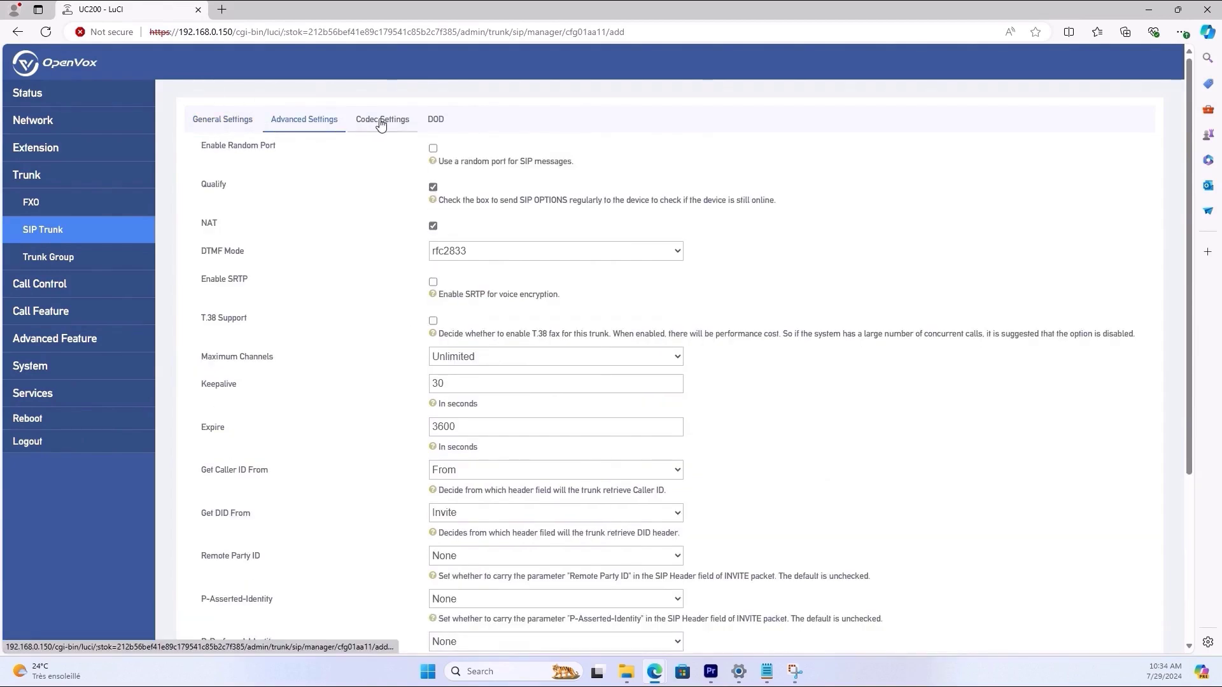
pyautogui.click(62, 264)
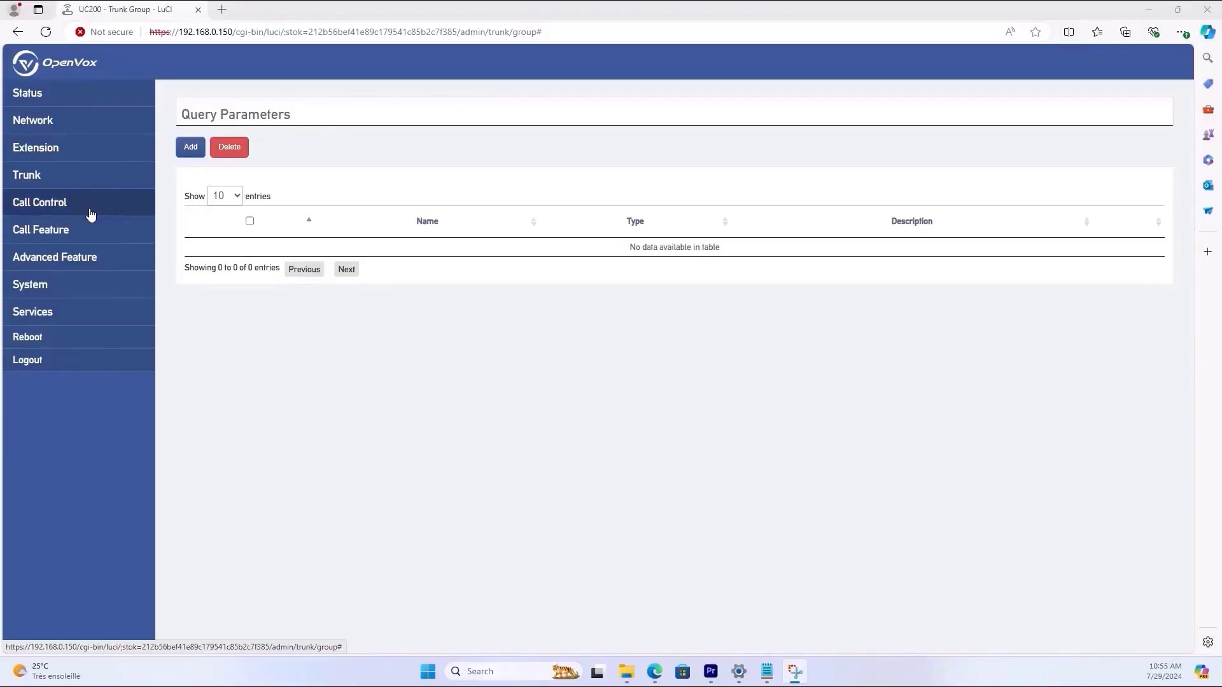
# Start a new inbound route from Call Control's Inbound Routers list
pyautogui.click(90, 216)
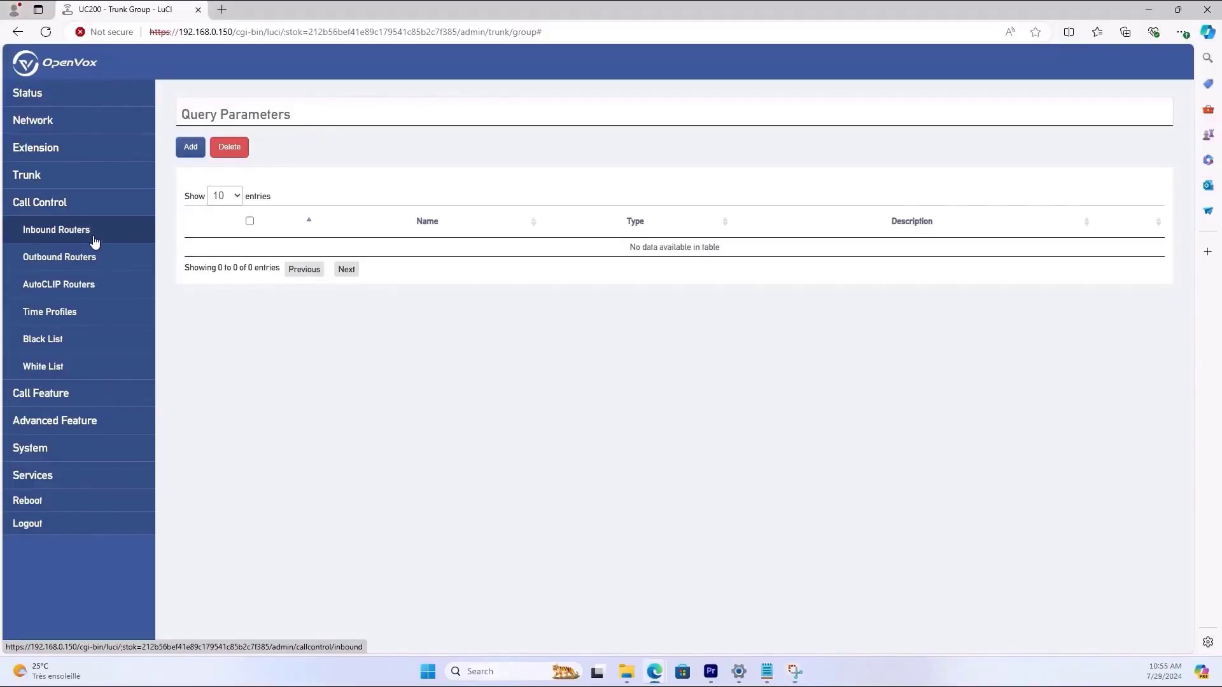
pyautogui.click(72, 236)
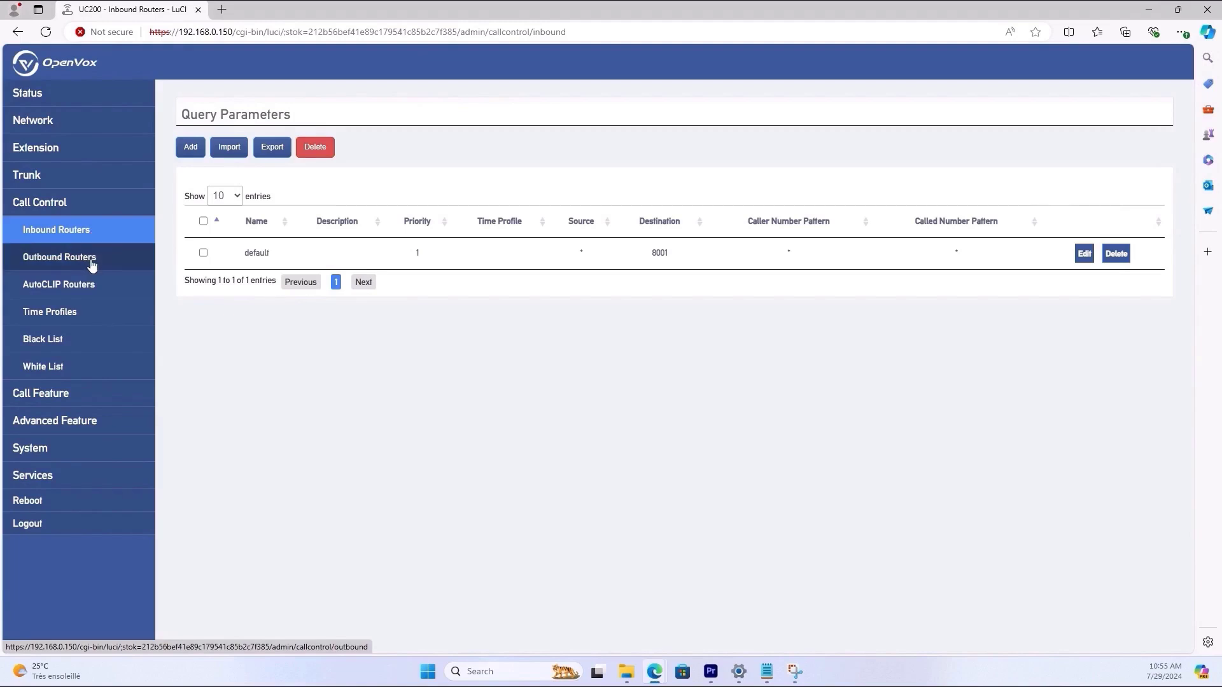
pyautogui.click(190, 147)
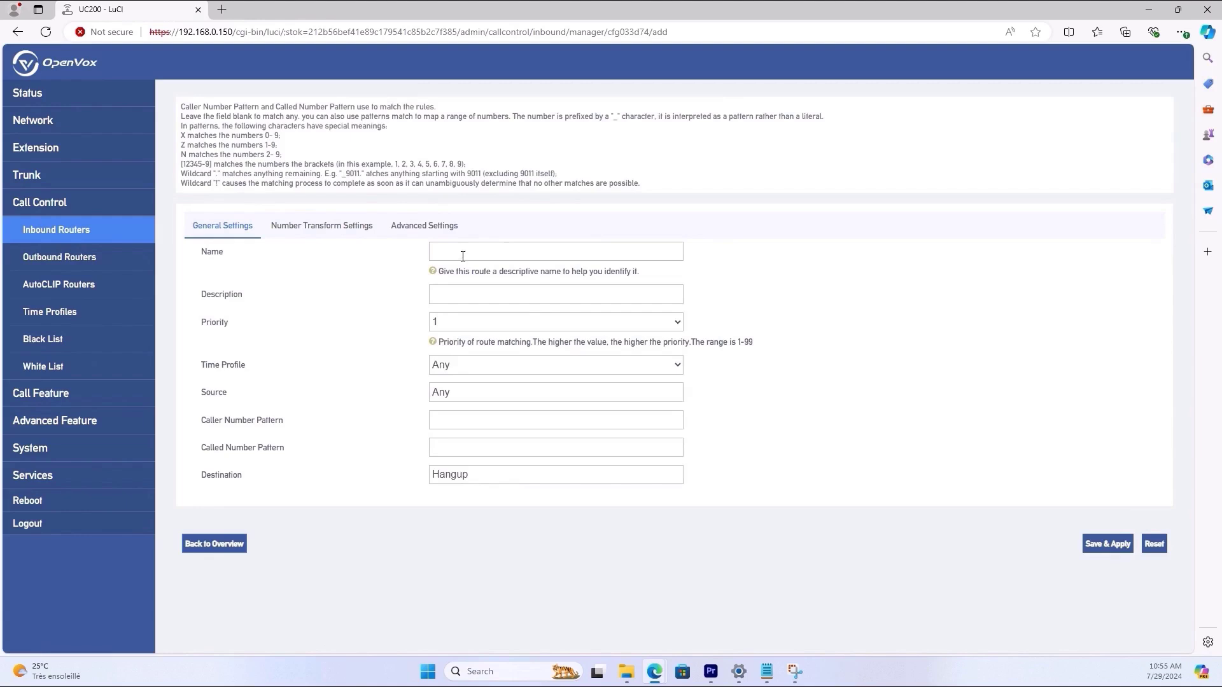
# Review the Time Profile, Source (Any) and Destination (Hangup) choices unsaved, then go to AutoCLIP Routers
pyautogui.click(447, 372)
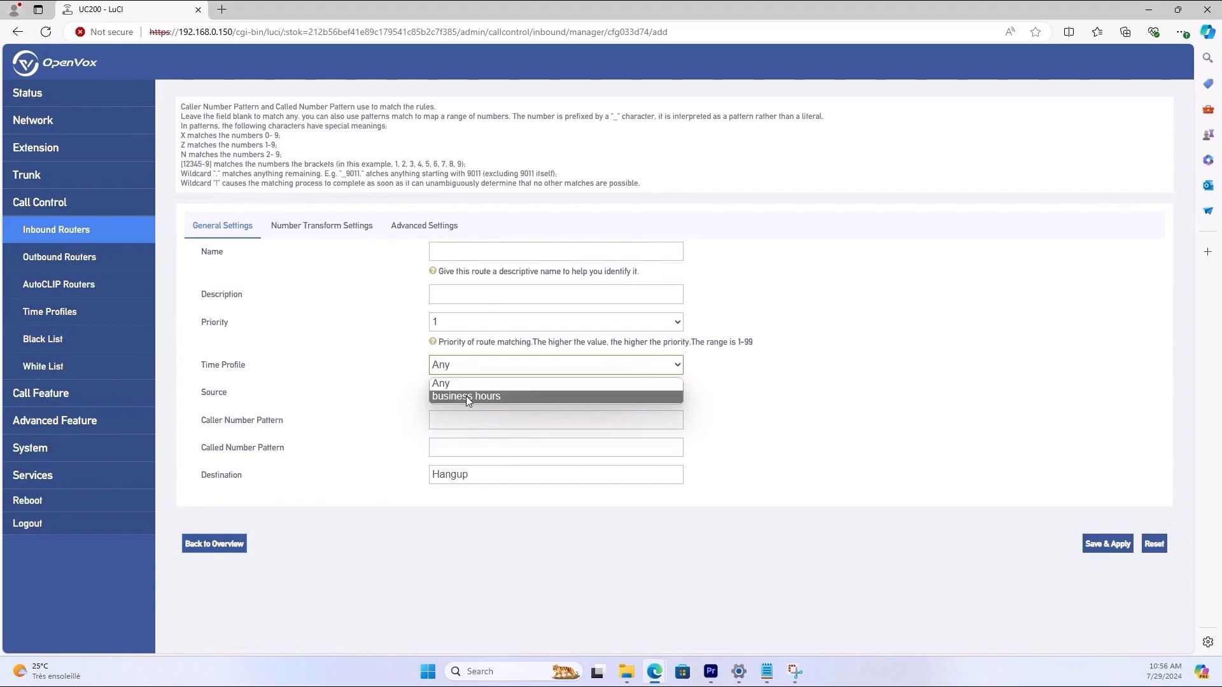
pyautogui.click(373, 388)
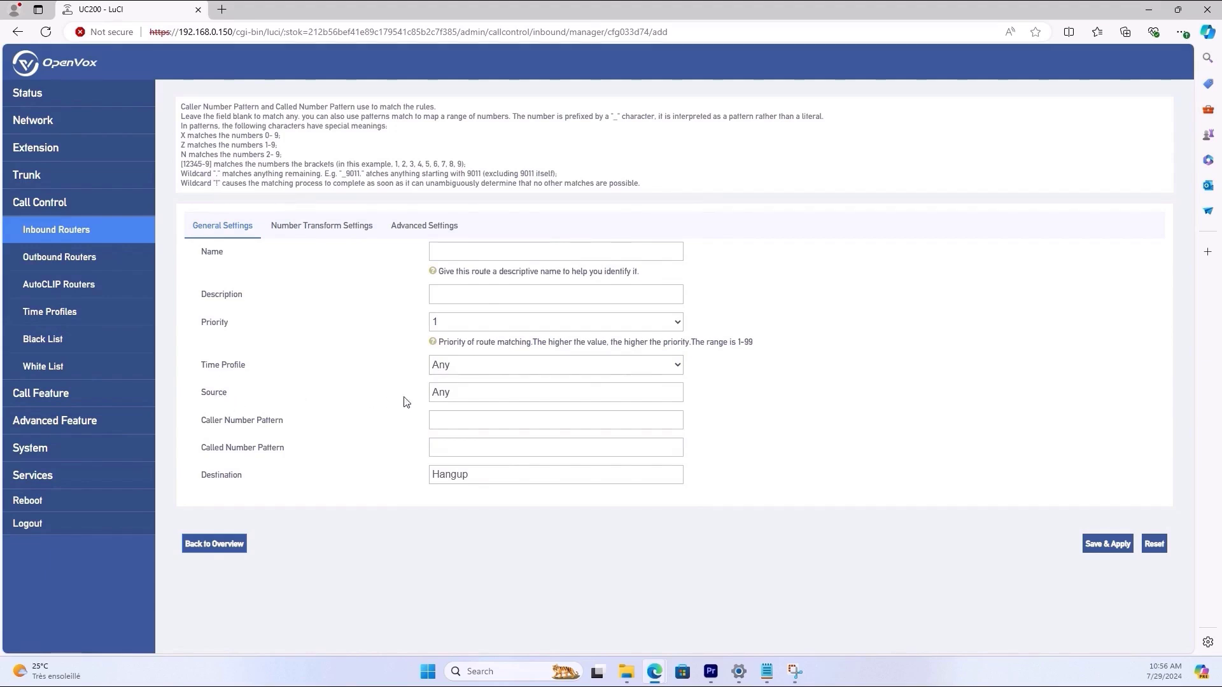
pyautogui.click(489, 395)
pyautogui.click(380, 399)
pyautogui.click(486, 476)
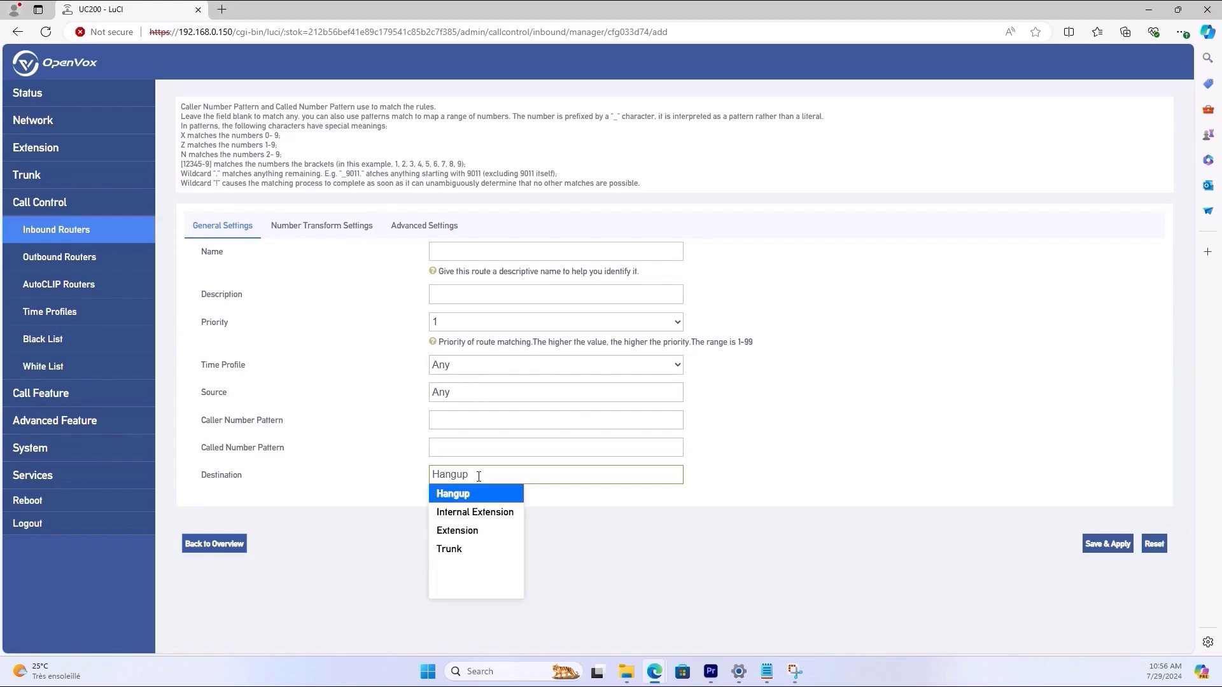
pyautogui.click(369, 494)
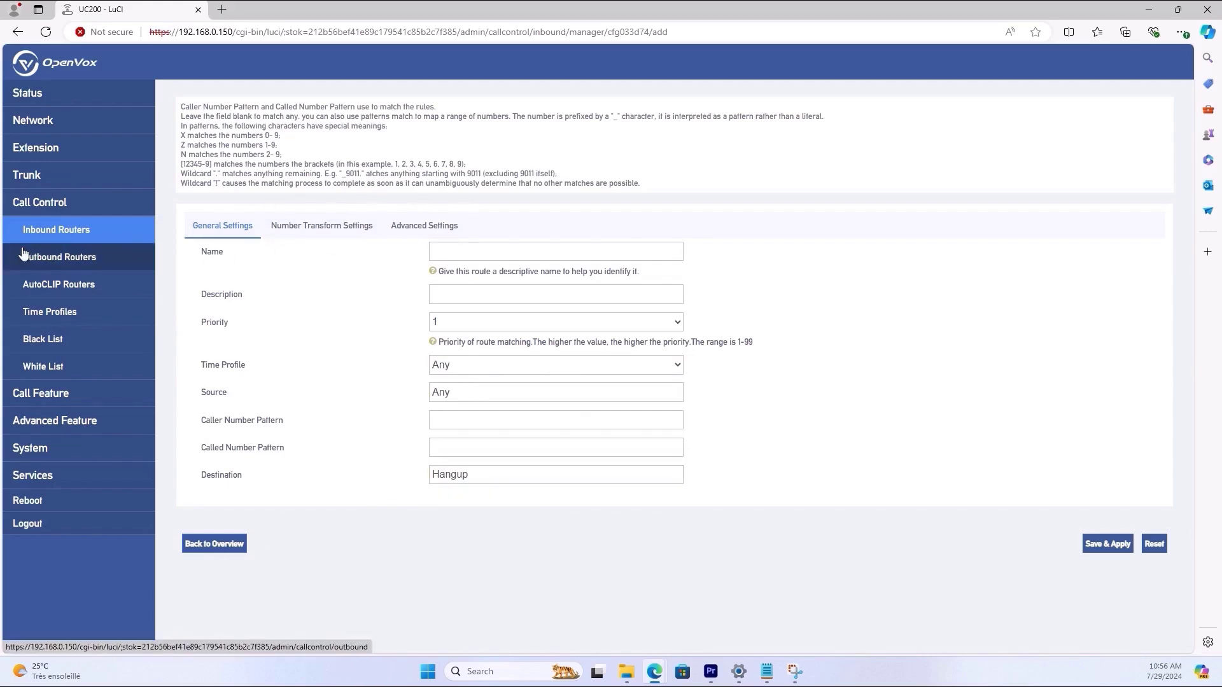
pyautogui.click(69, 286)
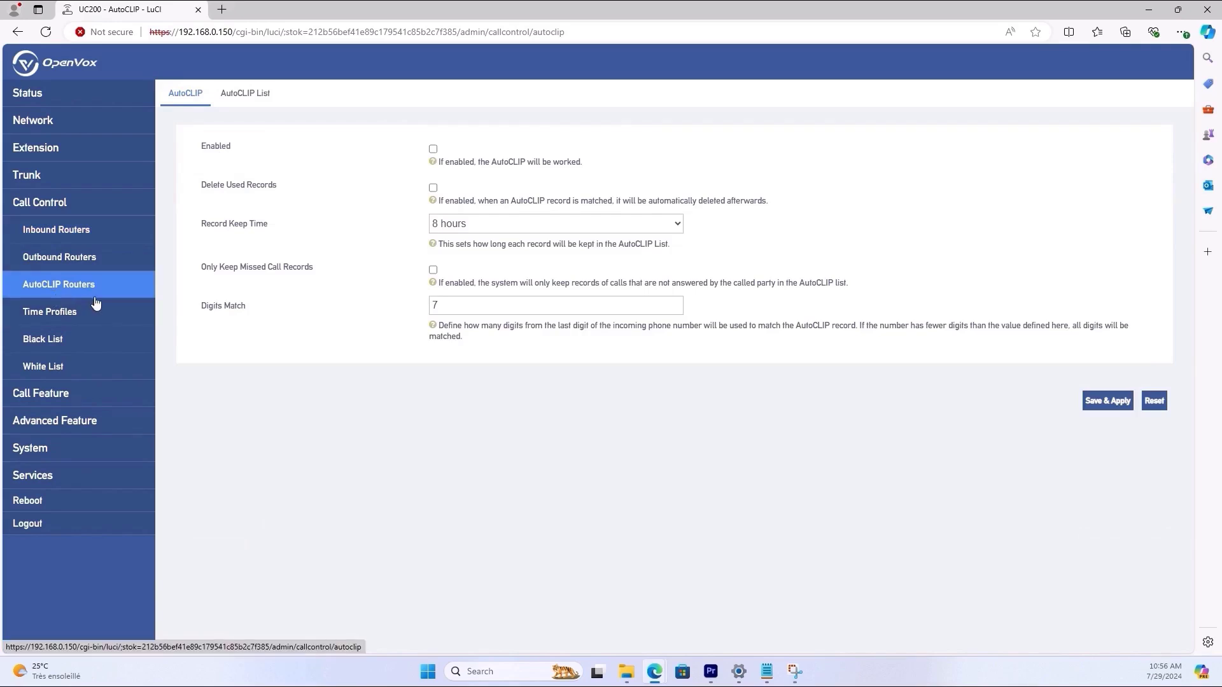
# Check the empty AutoCLIP List, then view Time Profiles with the business hours profile
pyautogui.click(263, 97)
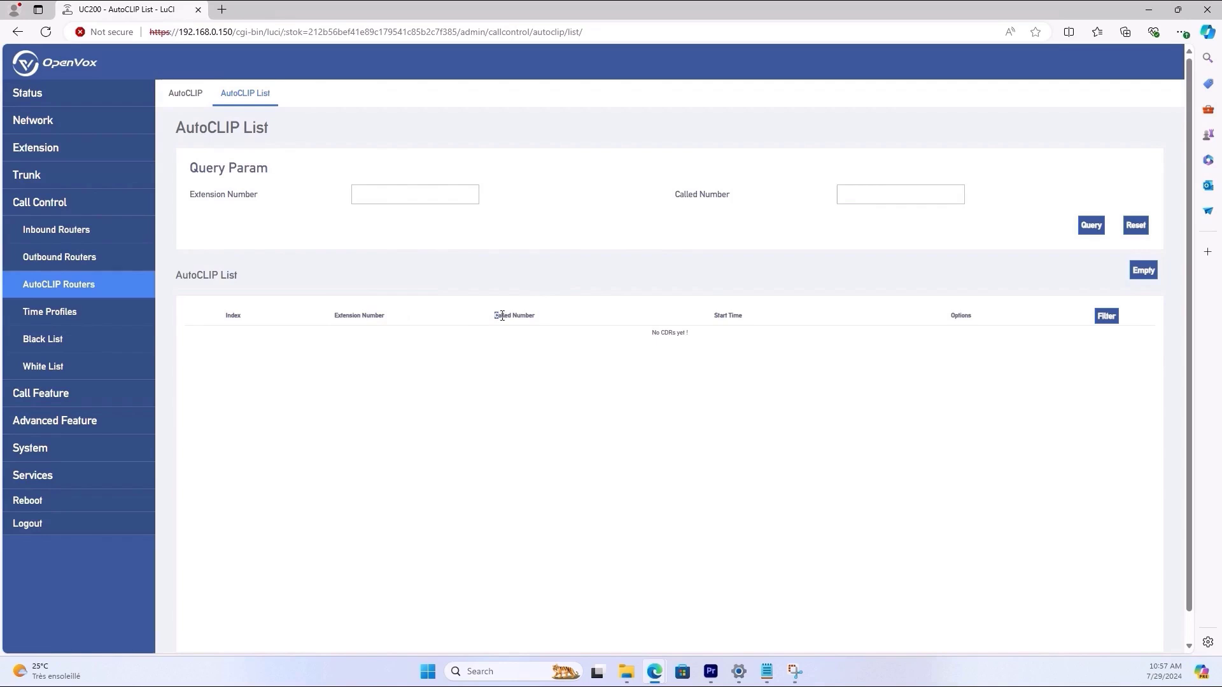
pyautogui.moveTo(722, 316); pyautogui.dragTo(744, 317)
pyautogui.click(89, 313)
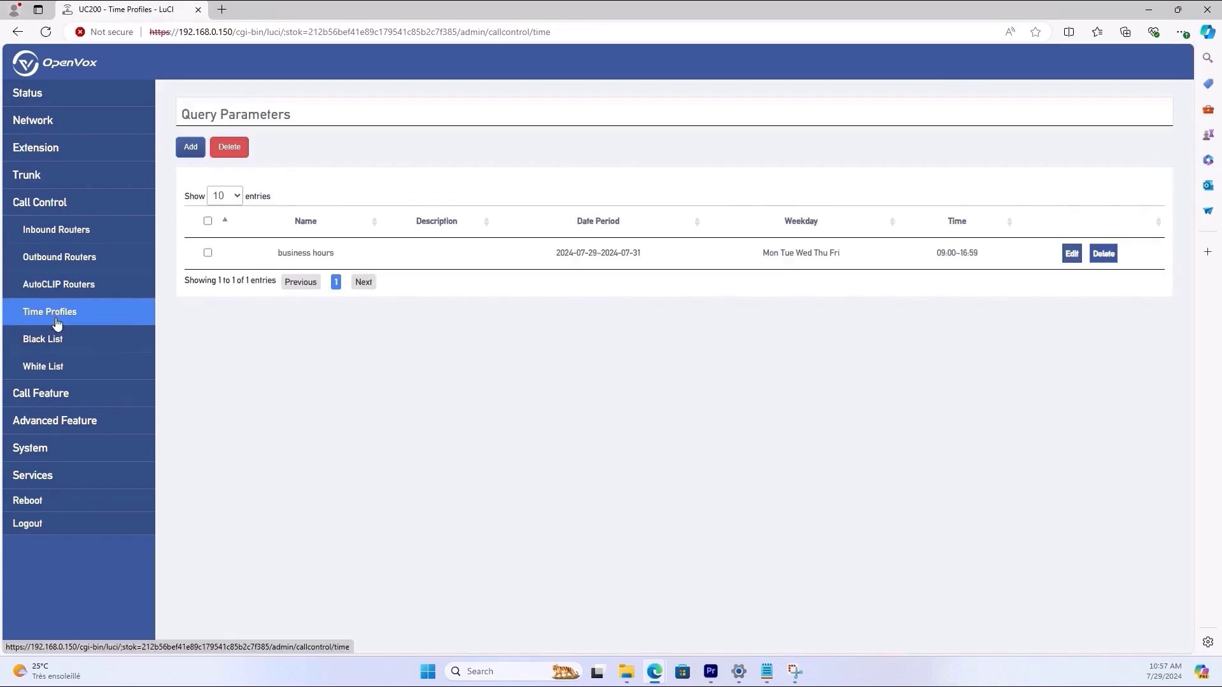
# Sort the business hours time profile table by Time, highlighting its name and Mon–Fri schedule
pyautogui.tripleClick(279, 254)
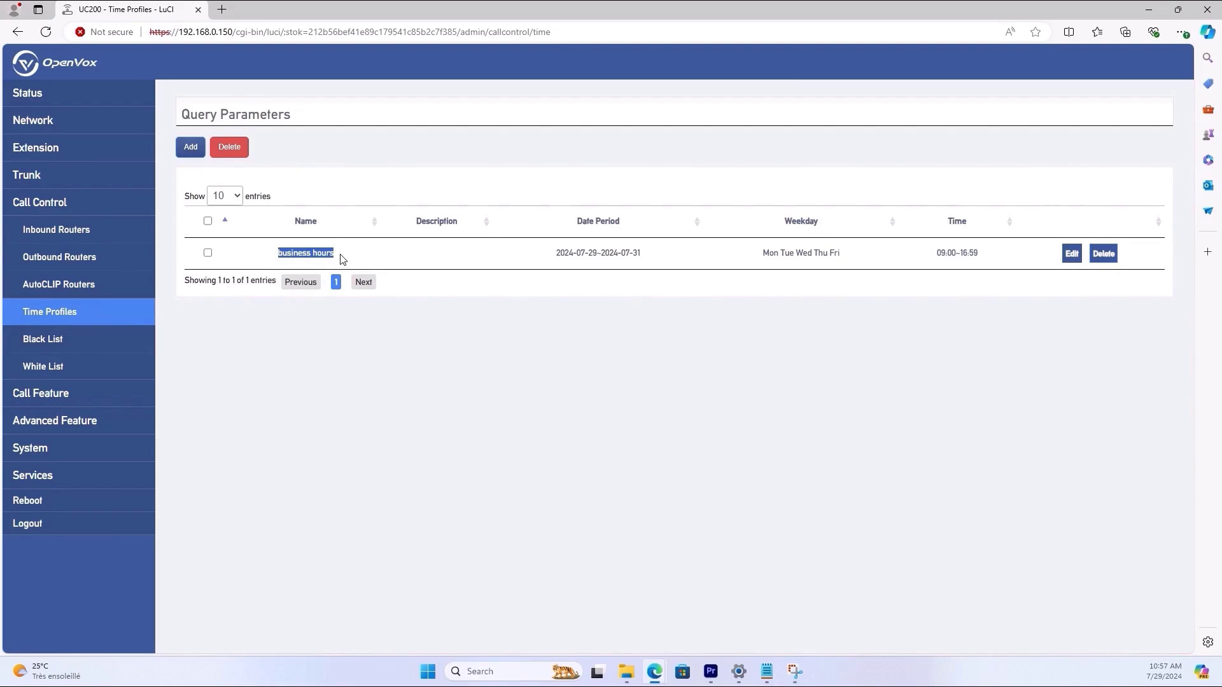
pyautogui.click(951, 224)
pyautogui.moveTo(753, 256); pyautogui.dragTo(843, 254)
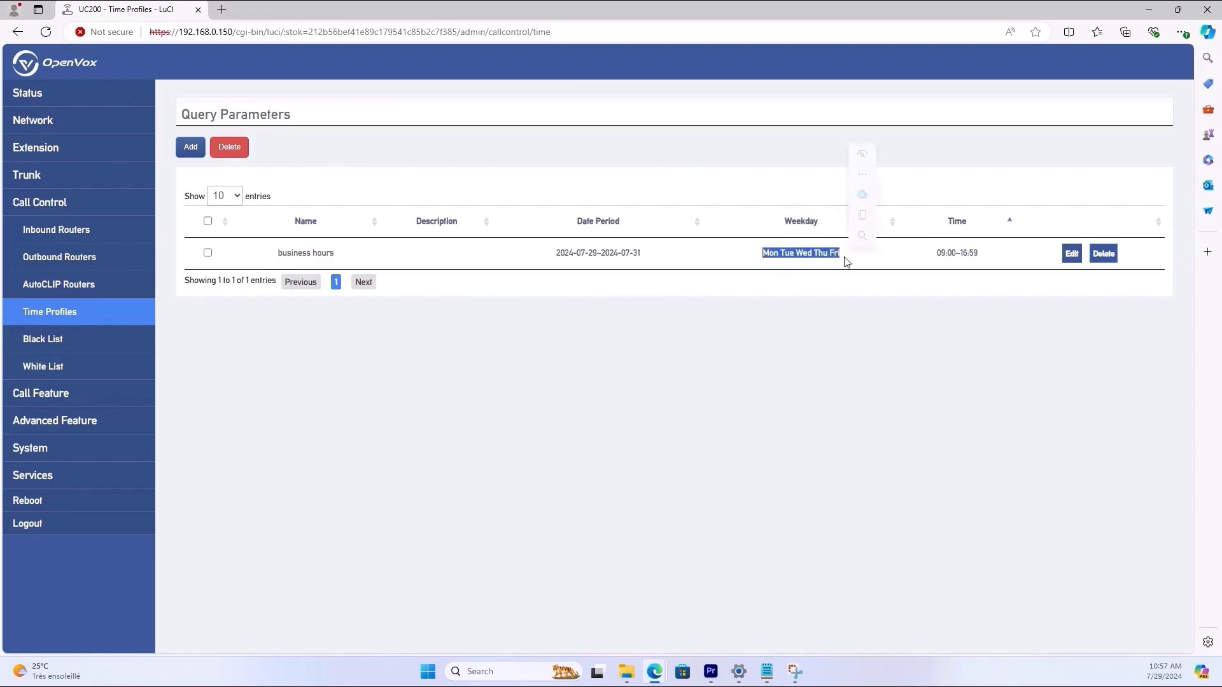
pyautogui.click(715, 324)
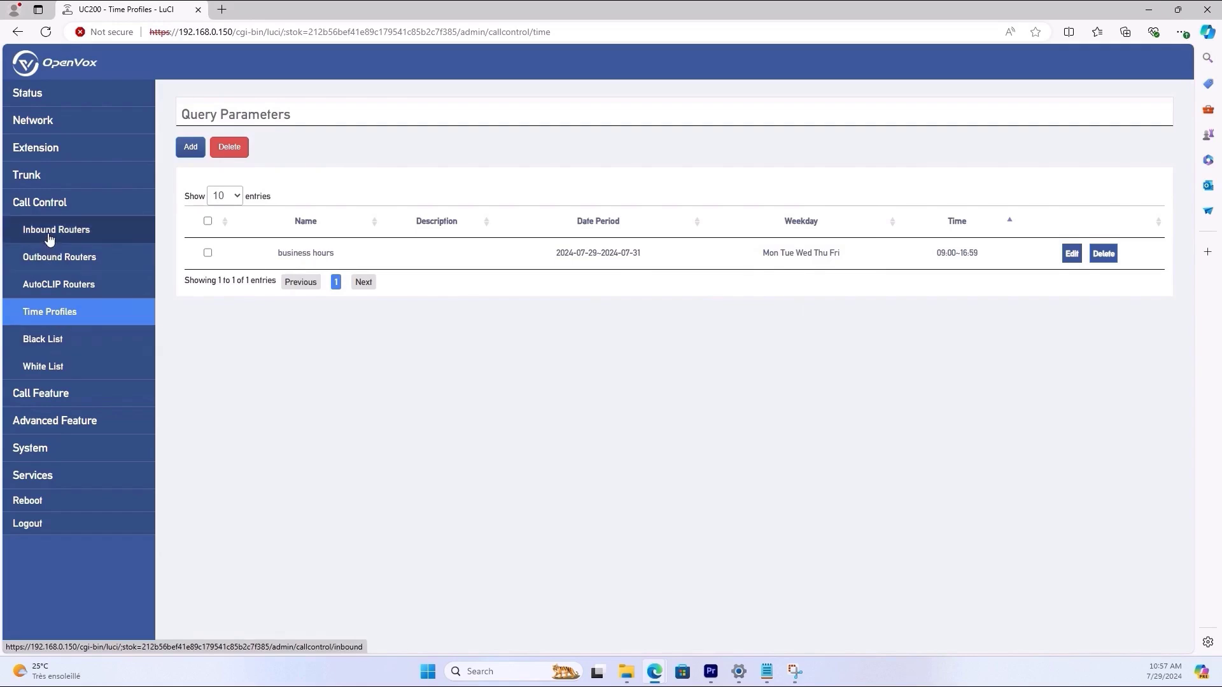
# View the empty Black List and a new entry's Direction options, then collapse Call Control
pyautogui.click(51, 340)
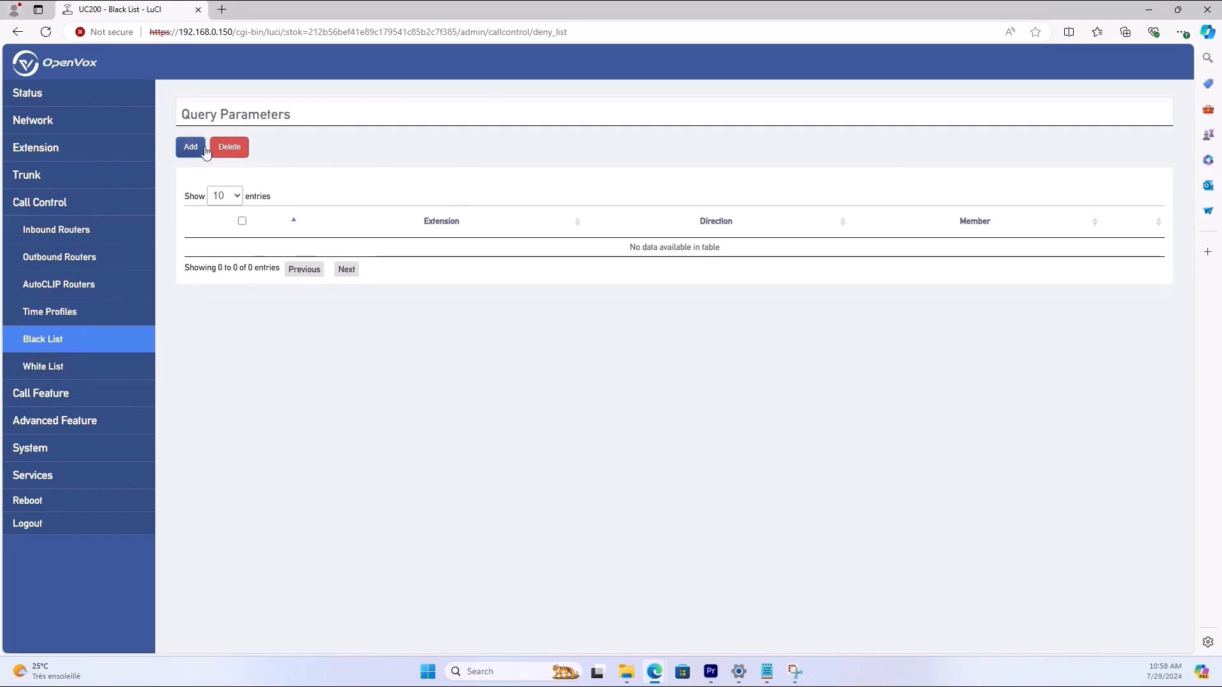
pyautogui.click(197, 148)
pyautogui.click(481, 259)
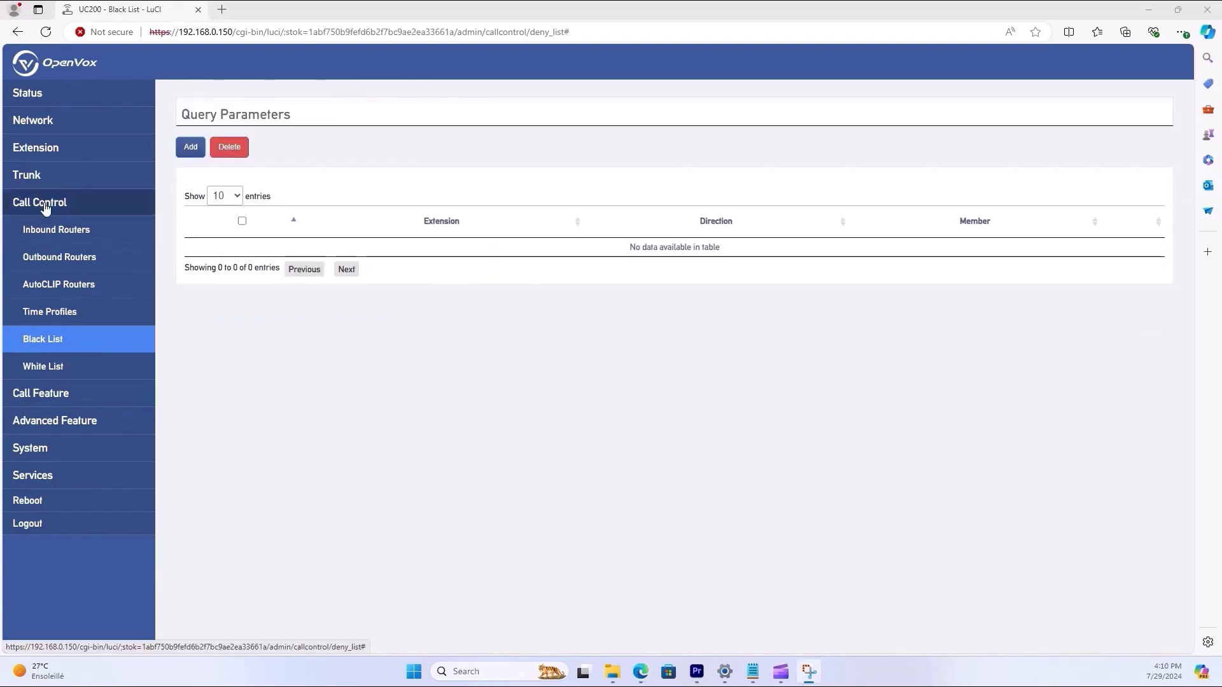
pyautogui.click(51, 201)
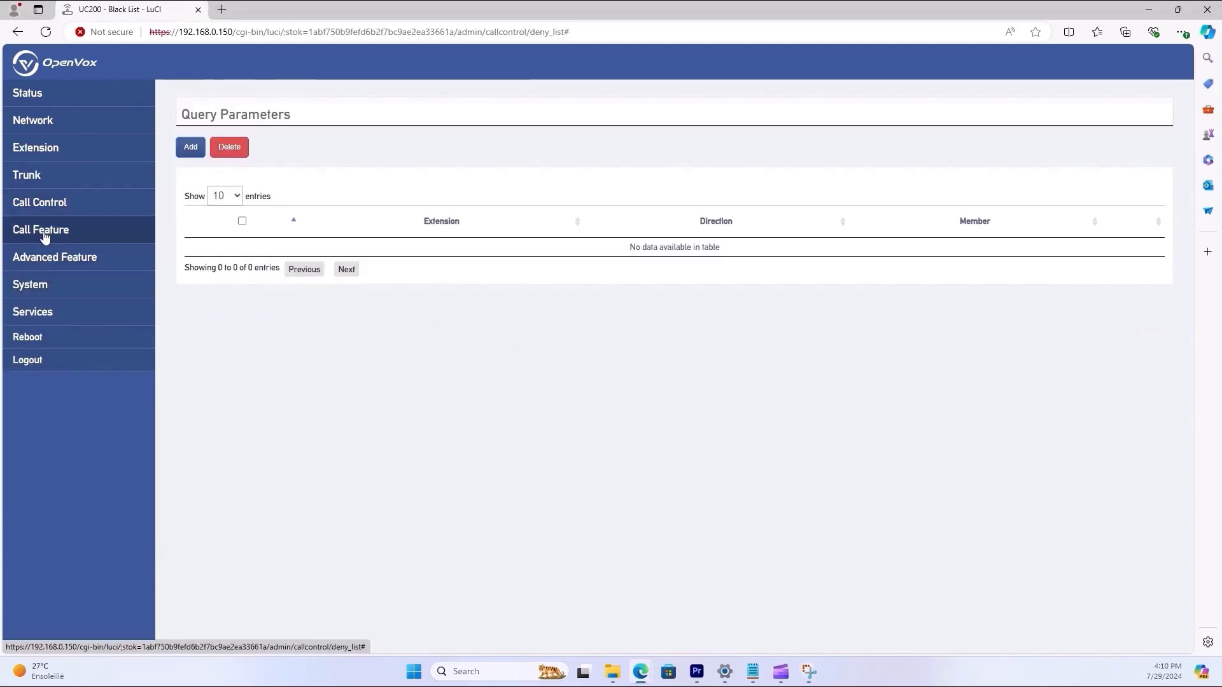
pyautogui.click(42, 257)
# Review System's Logging and Language and Style tabs, then go to the Administration password page
pyautogui.click(42, 257)
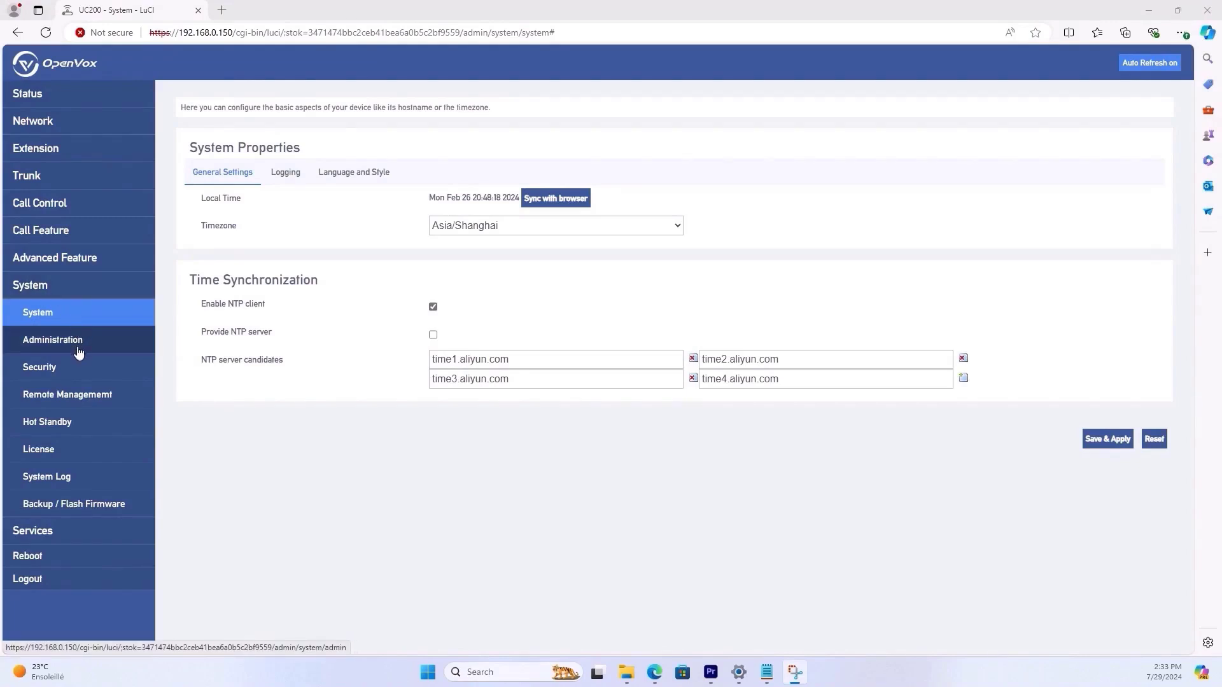
pyautogui.click(102, 318)
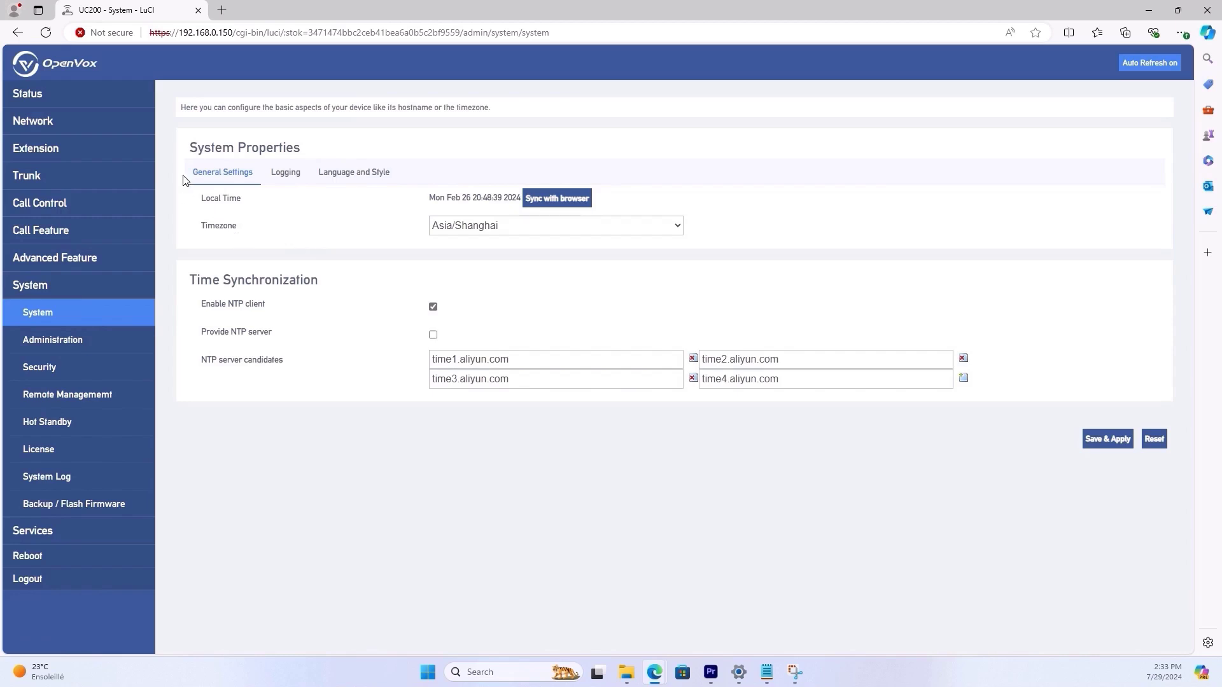
pyautogui.click(288, 180)
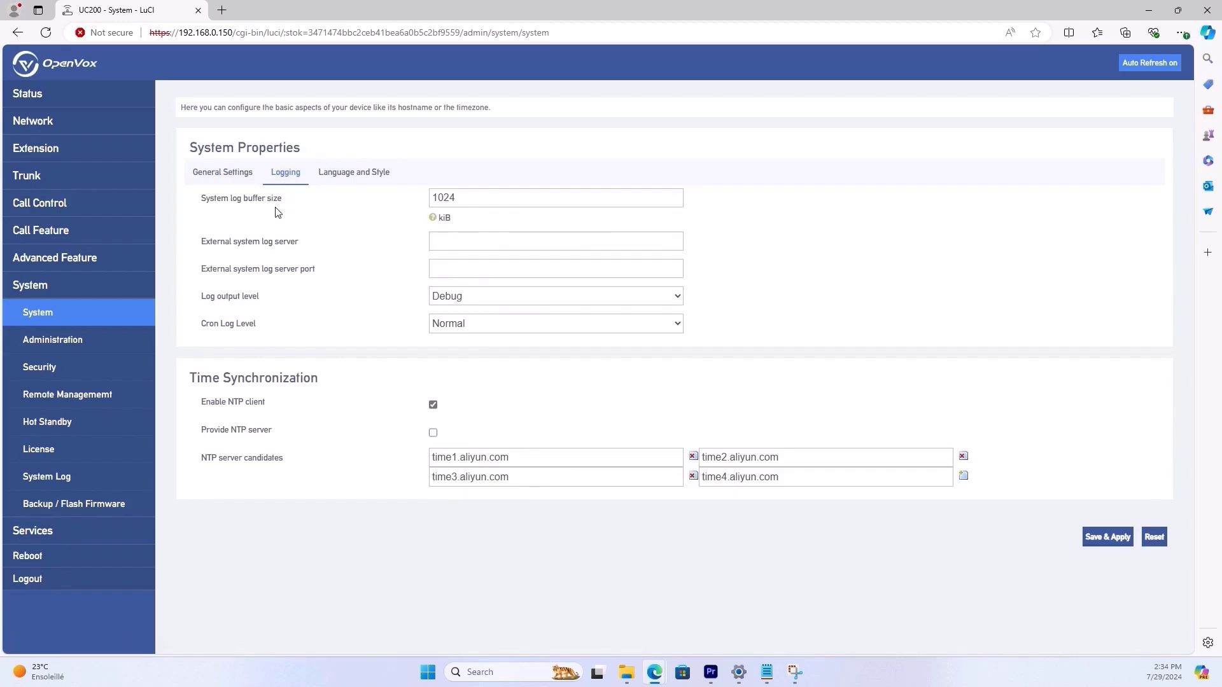
pyautogui.click(354, 174)
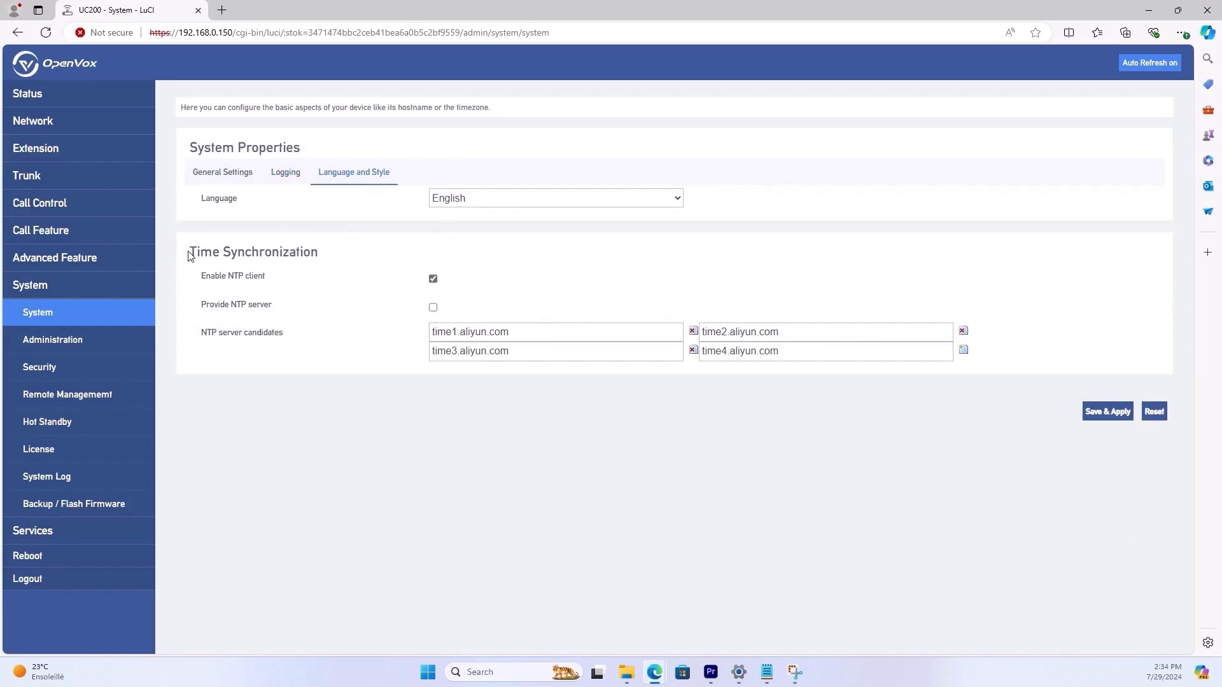
pyautogui.click(93, 355)
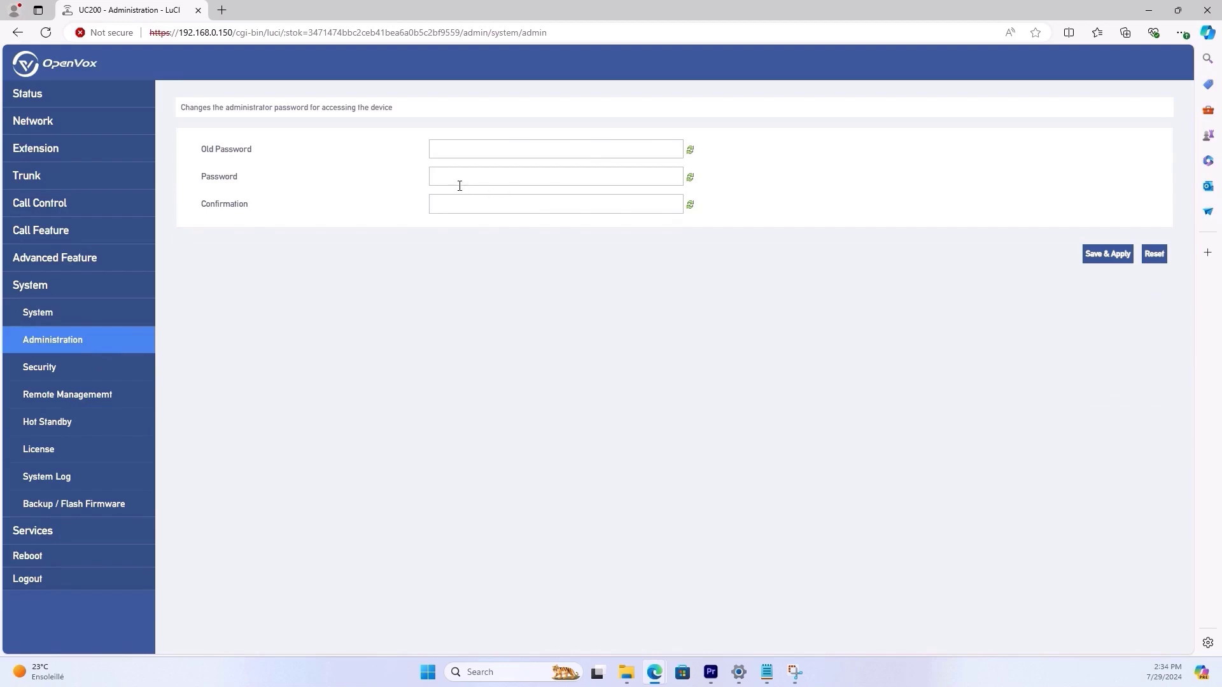
# Open the firewall Traffic Rules and inspect the Allow-Class-A rule's action options
pyautogui.click(82, 378)
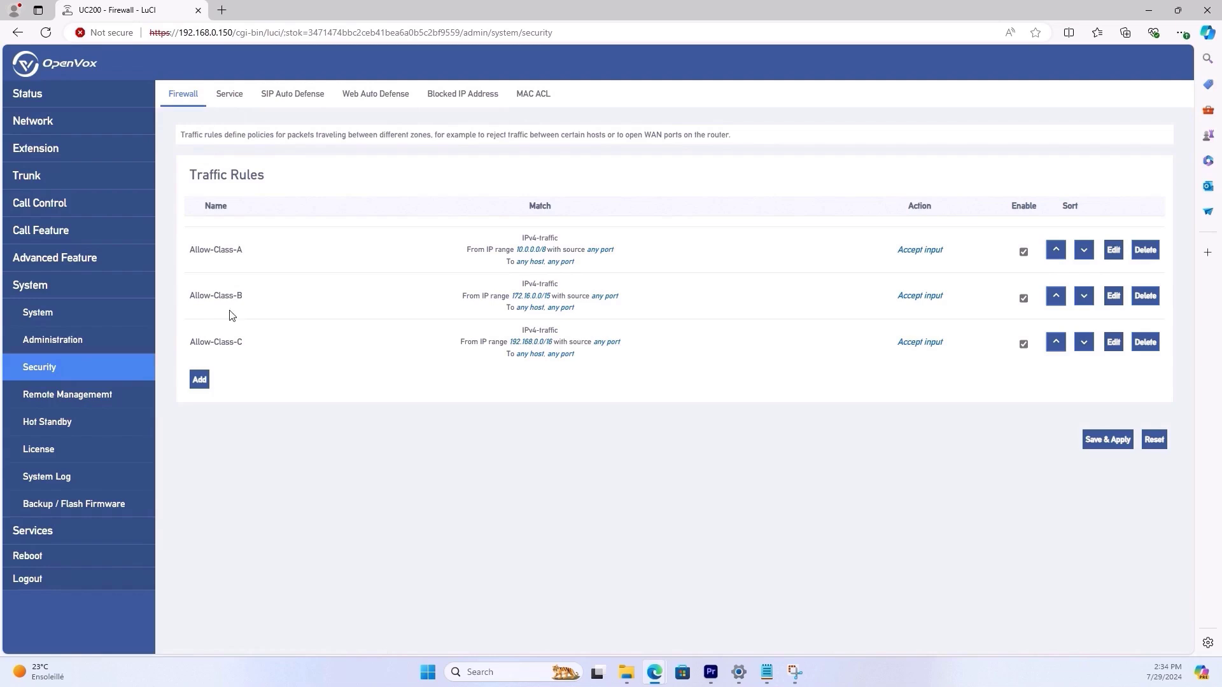
pyautogui.moveTo(178, 178); pyautogui.dragTo(266, 177)
pyautogui.click(213, 248)
pyautogui.click(1113, 250)
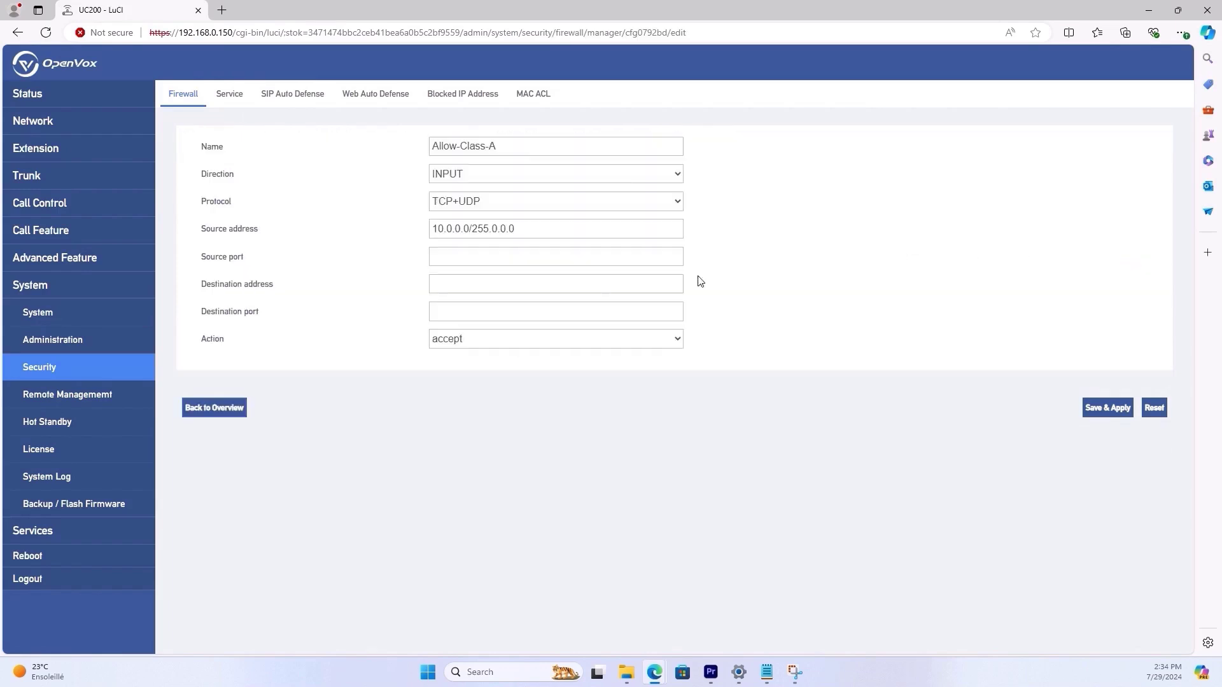
pyautogui.click(469, 342)
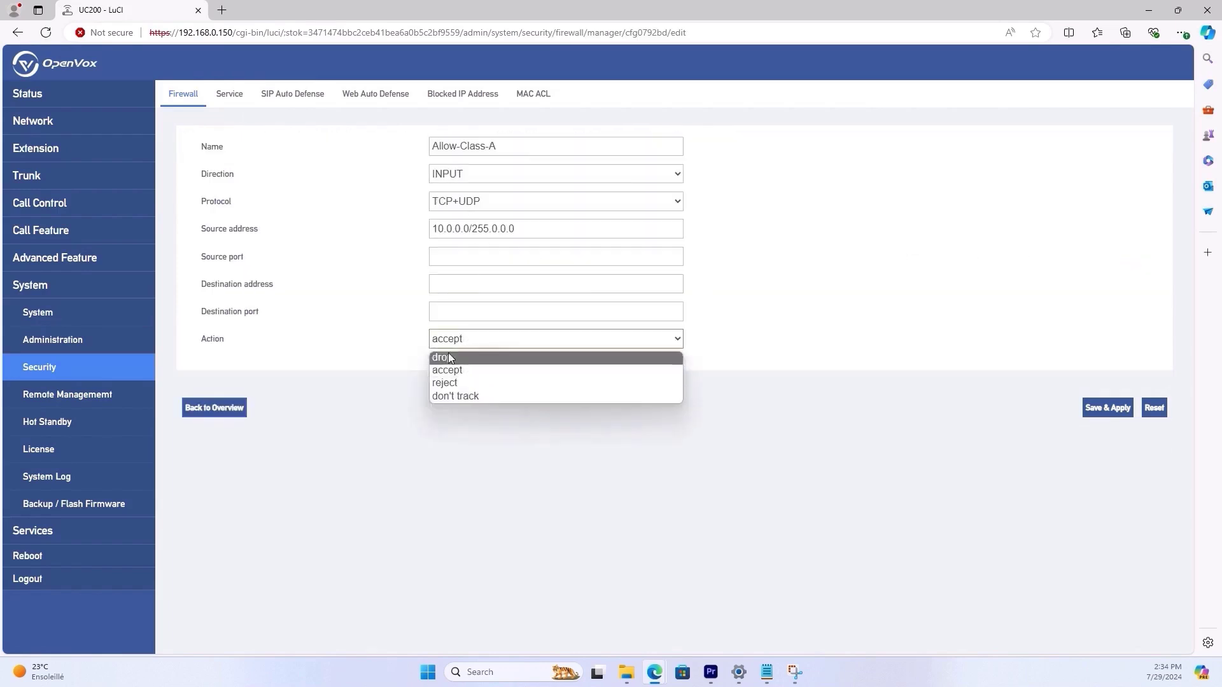
# Step through the Service and Blocked IP Address tabs to the empty MAC ACL list
pyautogui.click(228, 94)
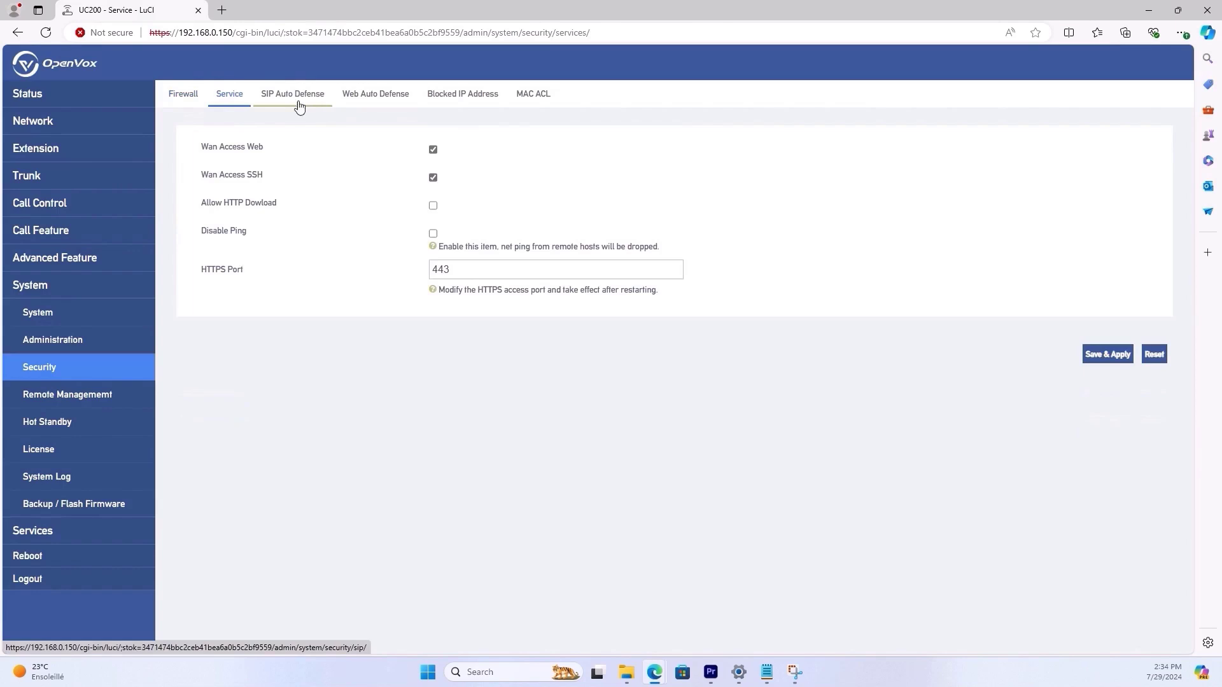
pyautogui.click(451, 95)
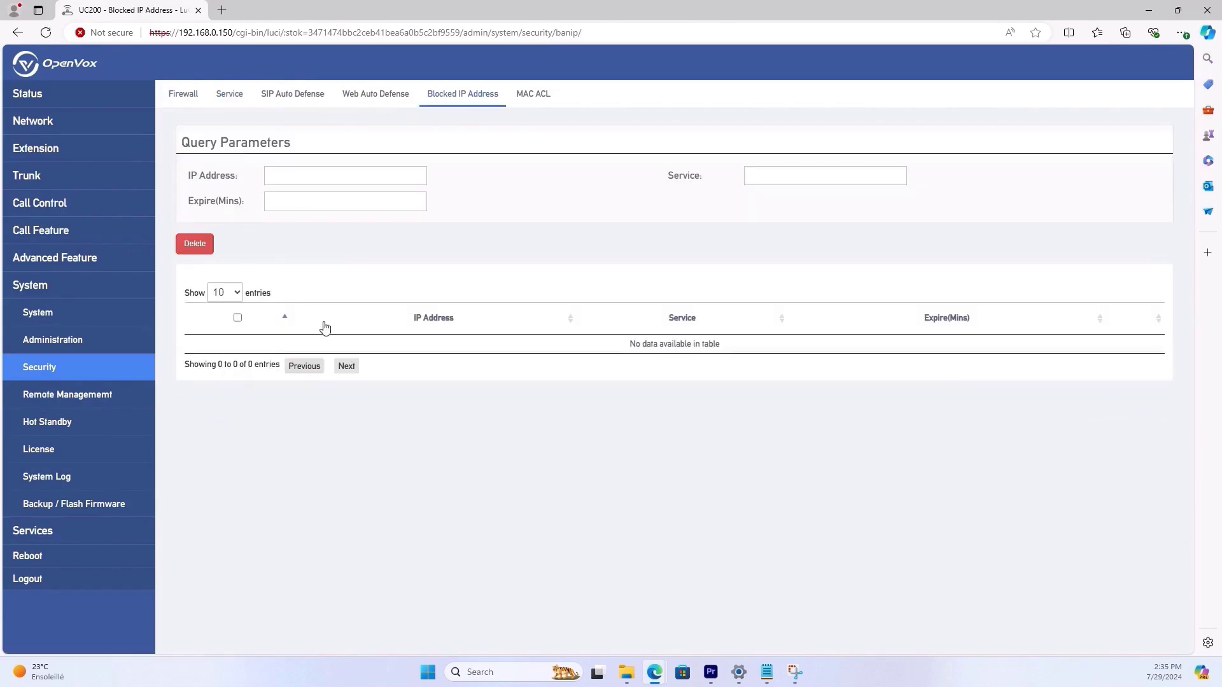
pyautogui.click(536, 96)
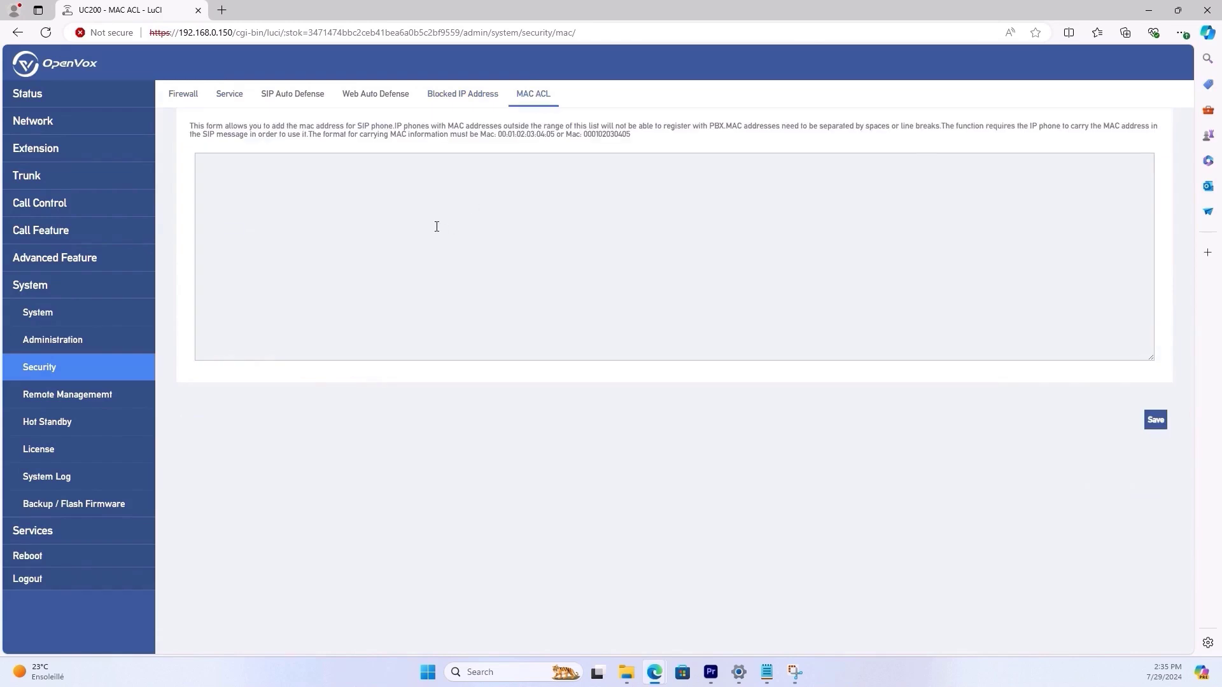
# Enable Remote Management and Hot Standby, then view License limits: 200 extensions, 30 trunks, 24 calls
pyautogui.click(98, 404)
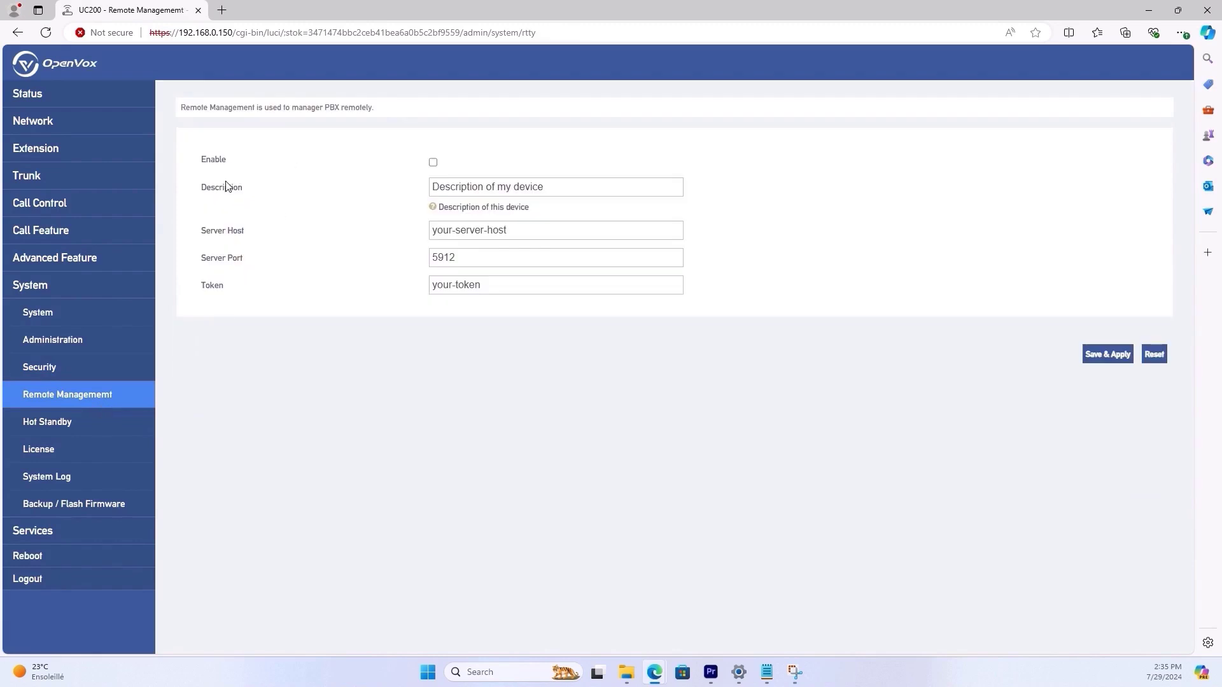
pyautogui.click(432, 162)
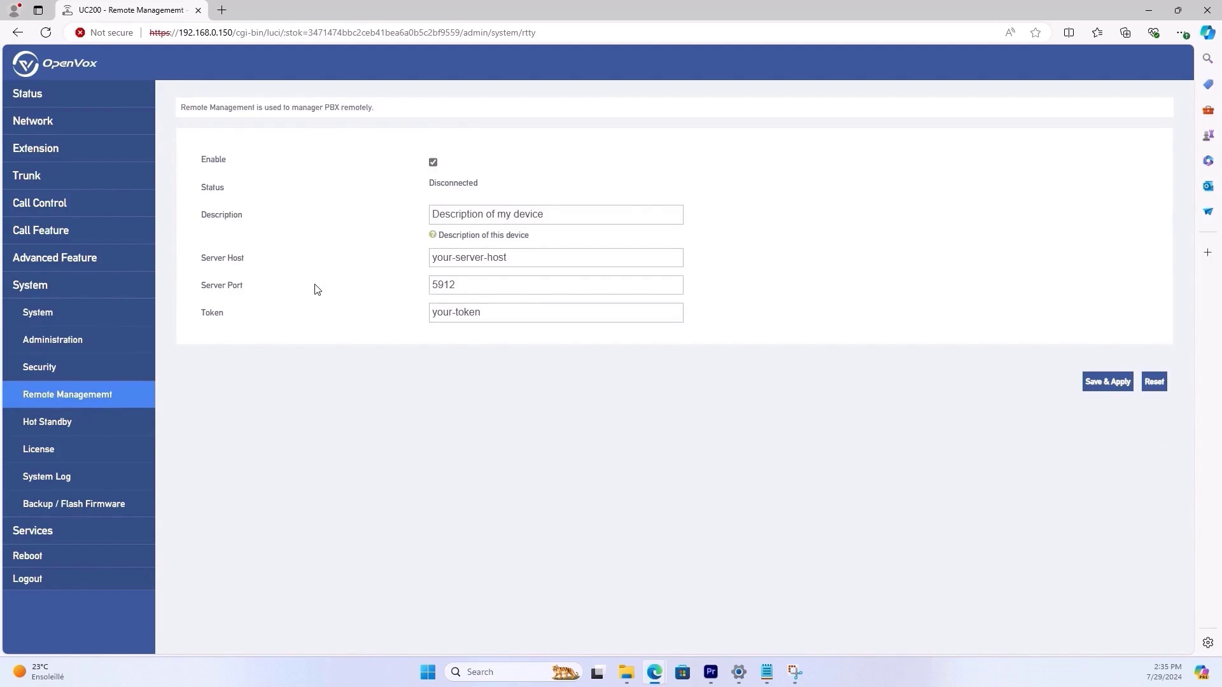
pyautogui.click(84, 423)
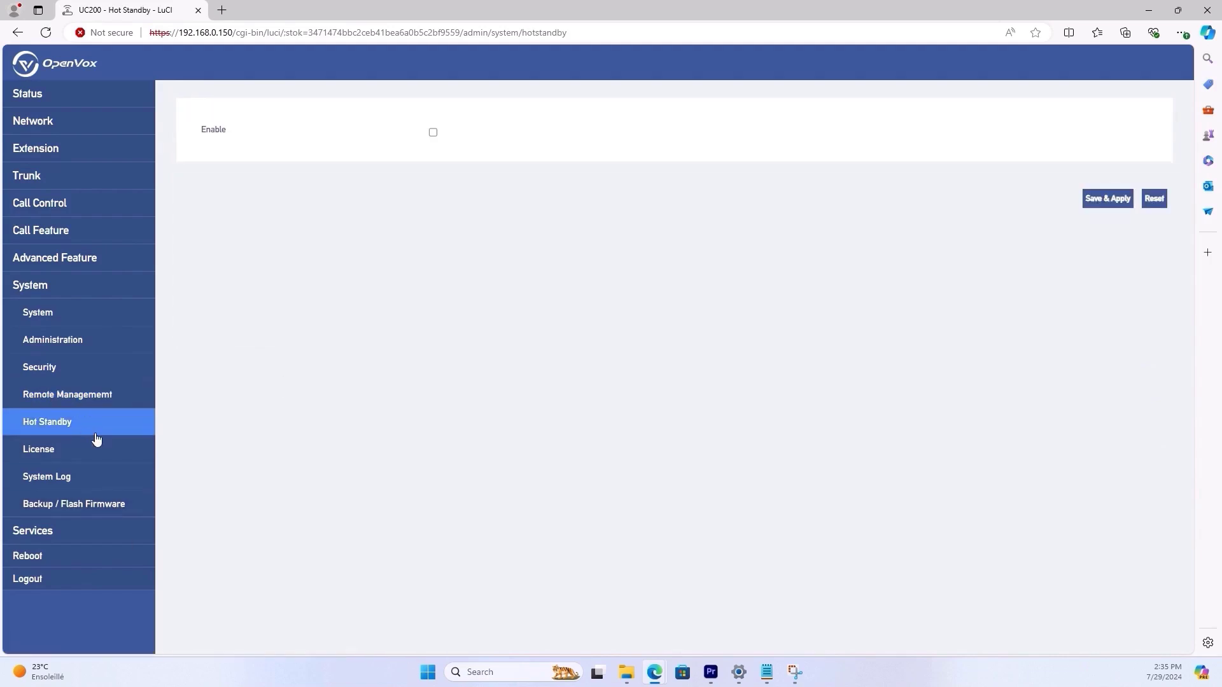
pyautogui.click(433, 131)
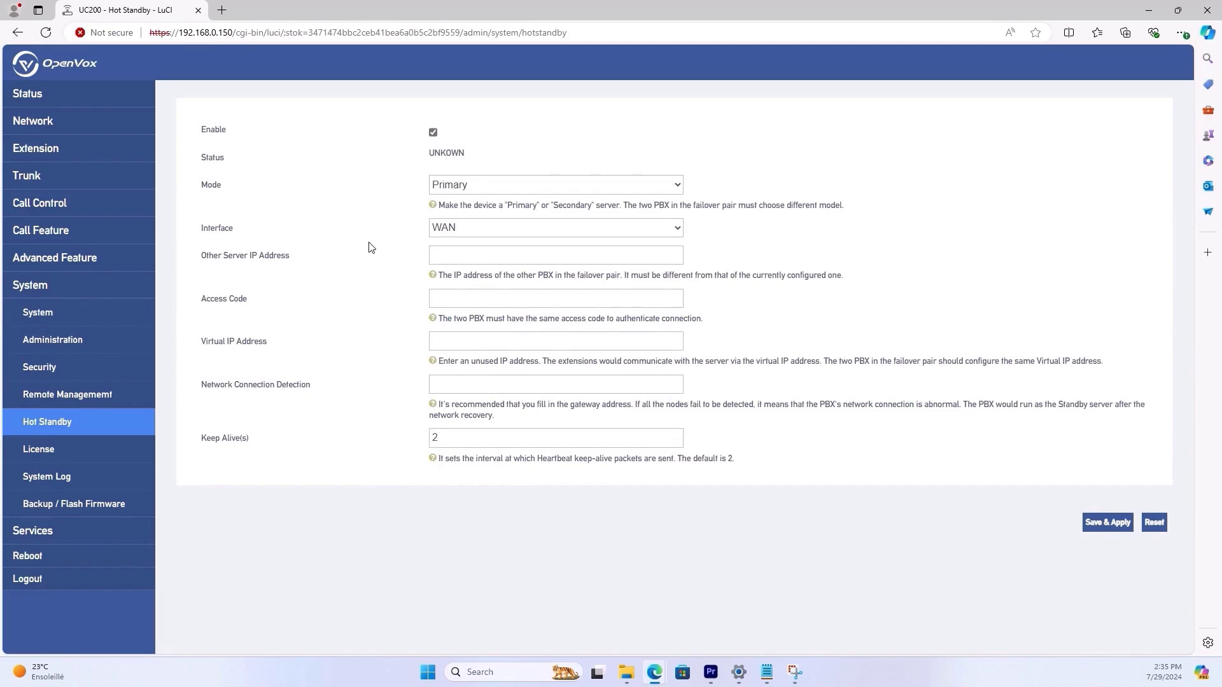
pyautogui.click(52, 450)
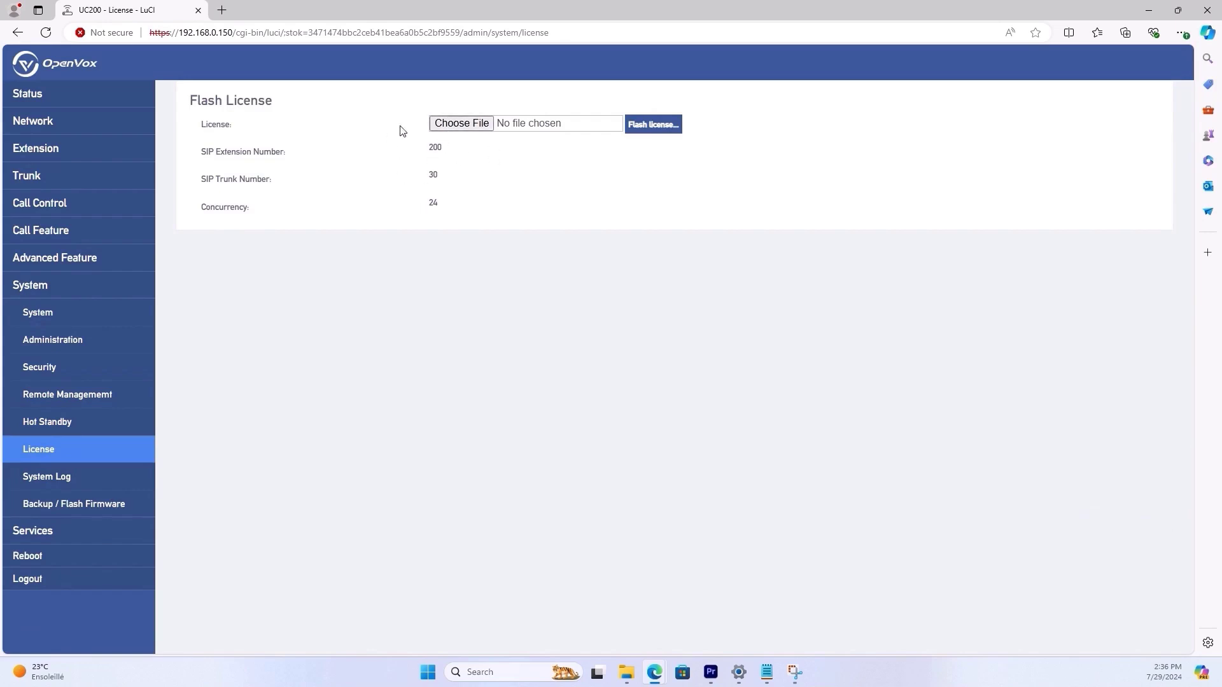
# Highlight the license's SIP extension limit of 200 and concurrency value of 24
pyautogui.moveTo(201, 156); pyautogui.dragTo(449, 151)
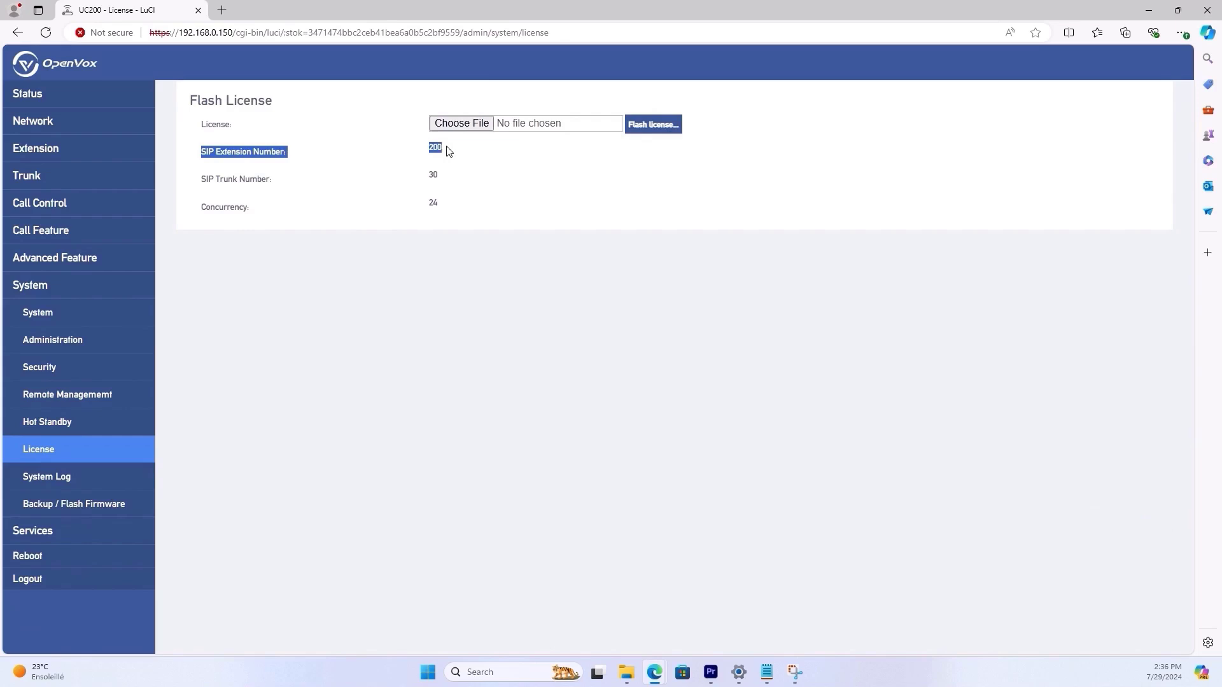
pyautogui.click(411, 161)
pyautogui.doubleClick(439, 148)
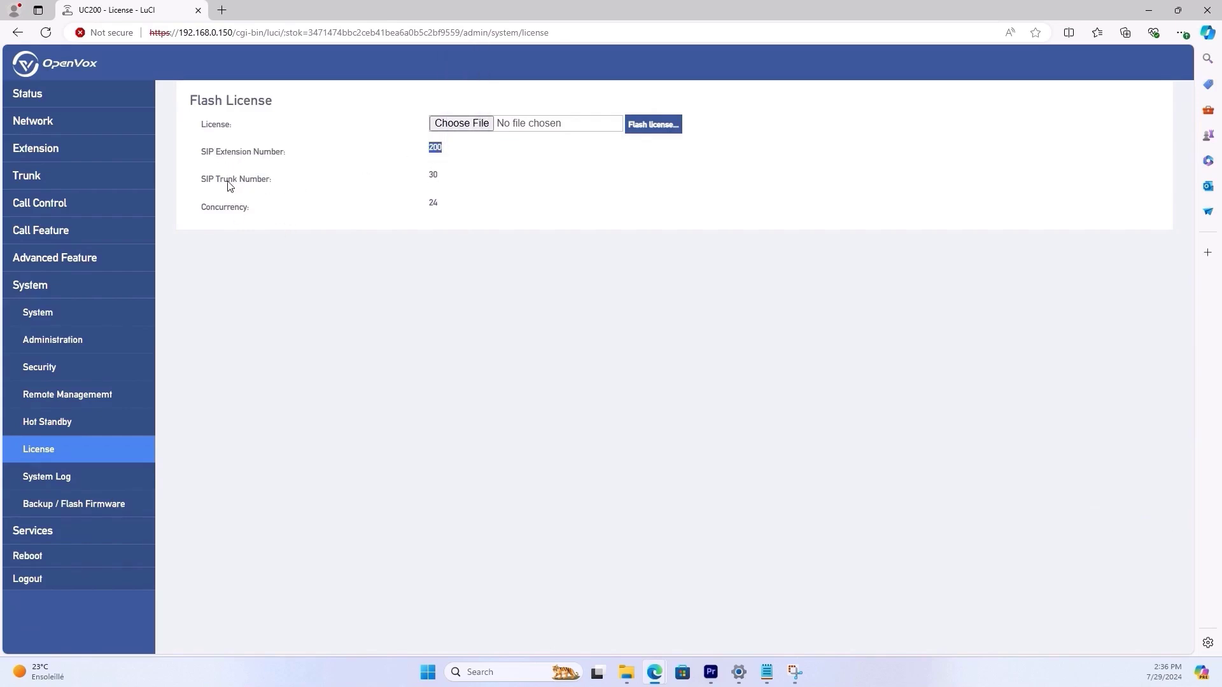
pyautogui.moveTo(191, 216); pyautogui.dragTo(358, 219)
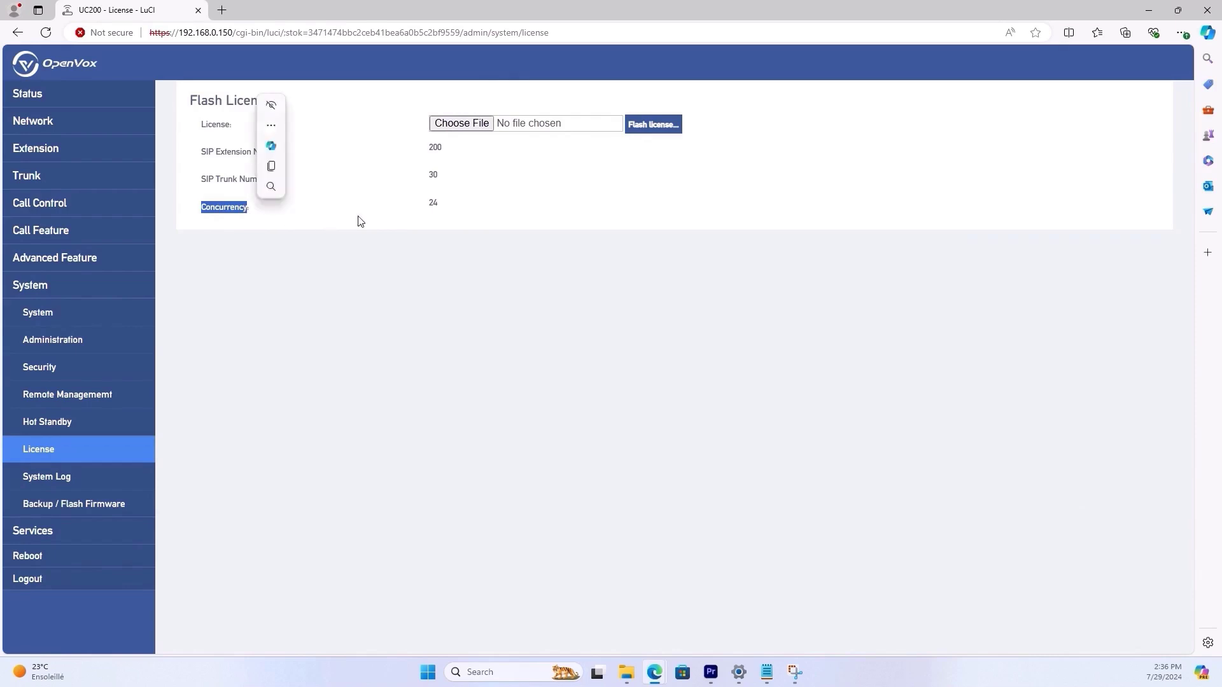
pyautogui.doubleClick(433, 202)
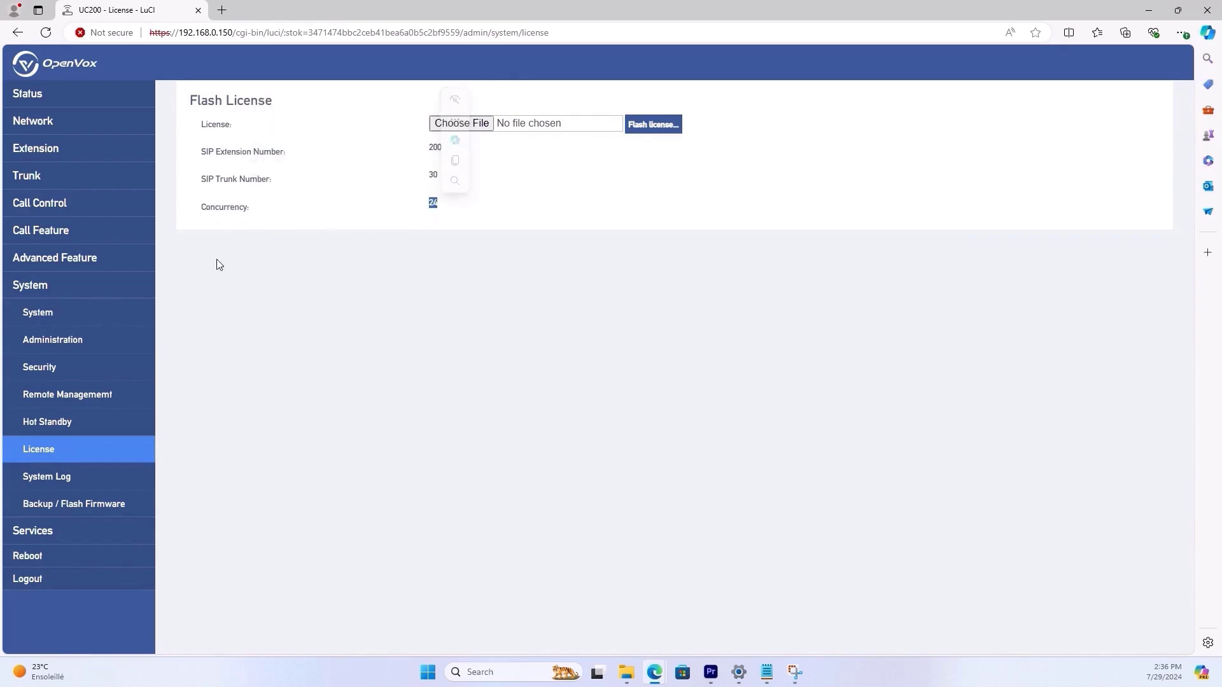
# Open the System Log with Query Parameters expanded and highlight the first admin login entry
pyautogui.click(81, 482)
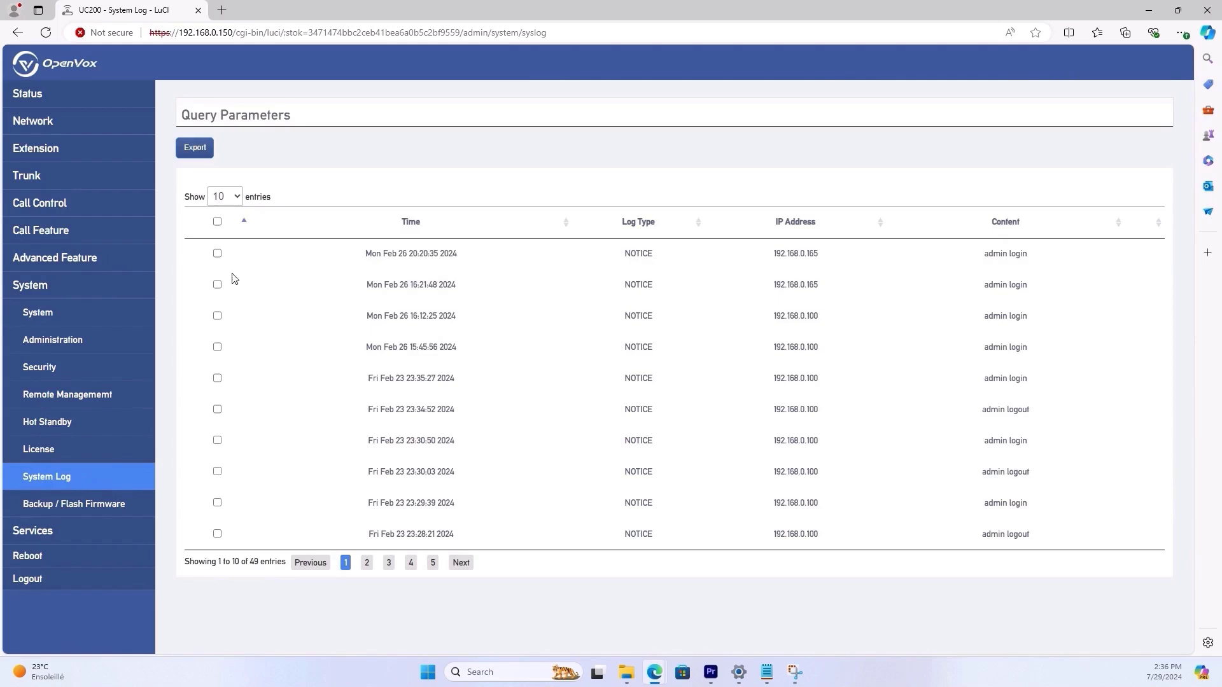
pyautogui.click(226, 123)
pyautogui.scroll(-1, 375, 407)
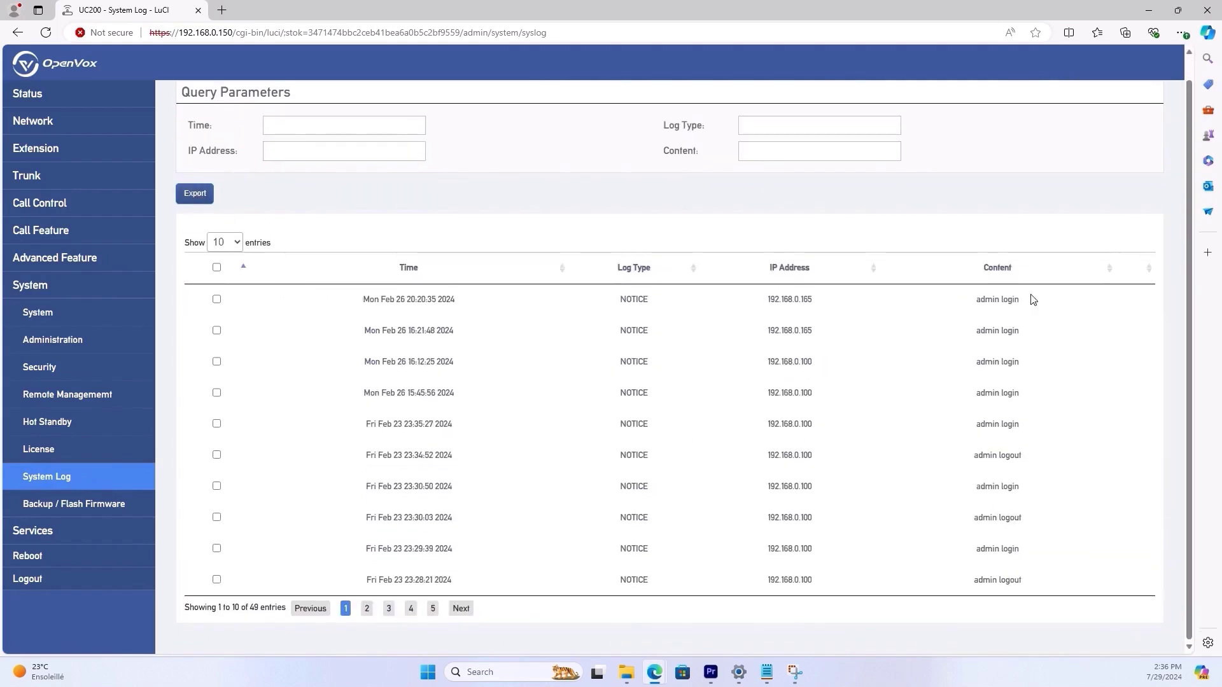
pyautogui.moveTo(1032, 299); pyautogui.dragTo(964, 311)
pyautogui.moveTo(378, 304); pyautogui.dragTo(632, 299)
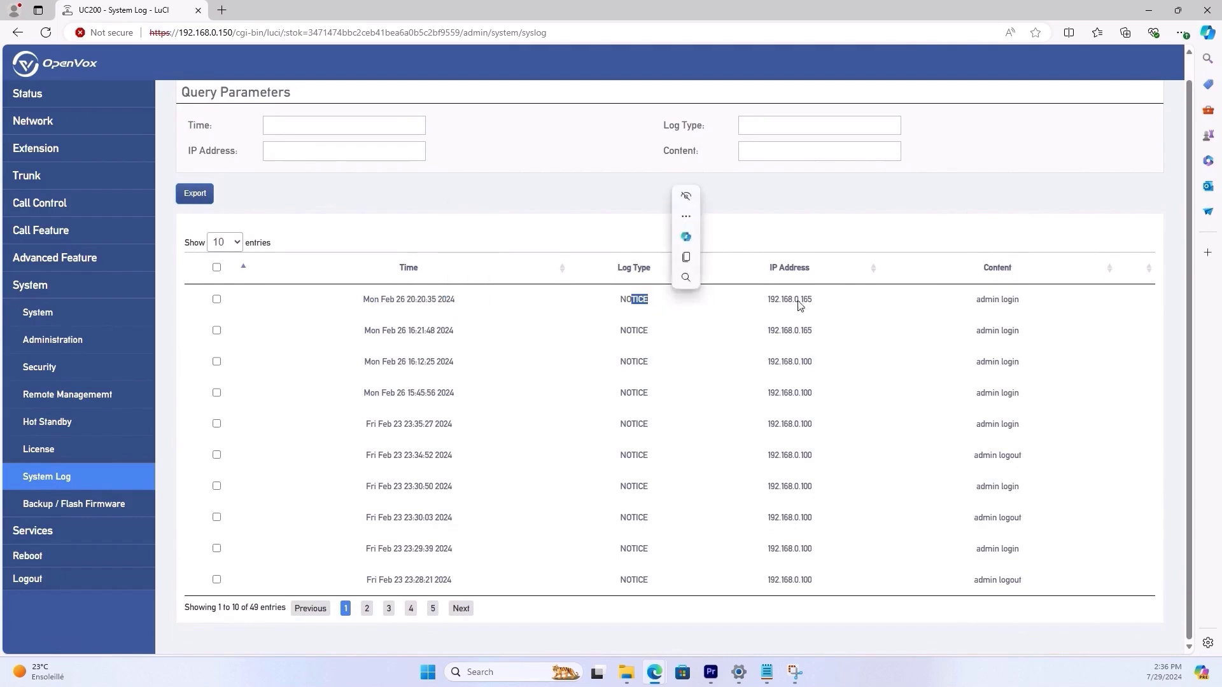
# Open Backup / Flash Firmware and highlight the Download backup, Reset to defaults and Keep settings options
pyautogui.click(69, 504)
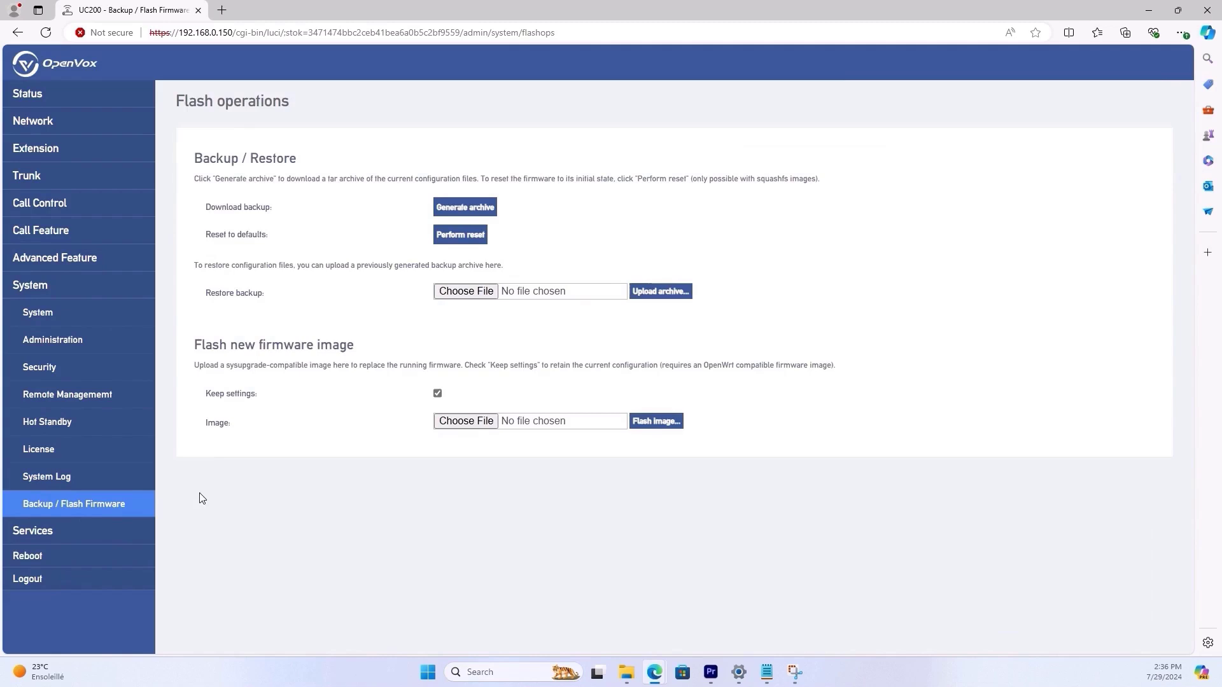
pyautogui.moveTo(202, 210); pyautogui.dragTo(275, 212)
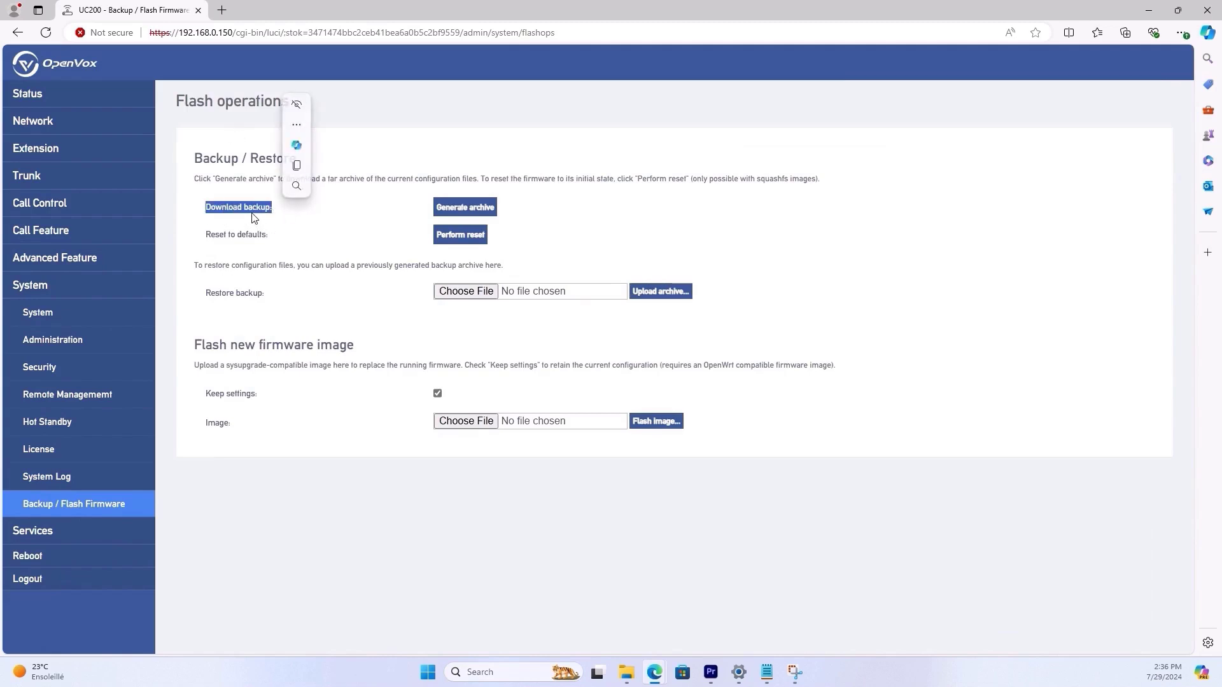
pyautogui.moveTo(203, 236); pyautogui.dragTo(283, 293)
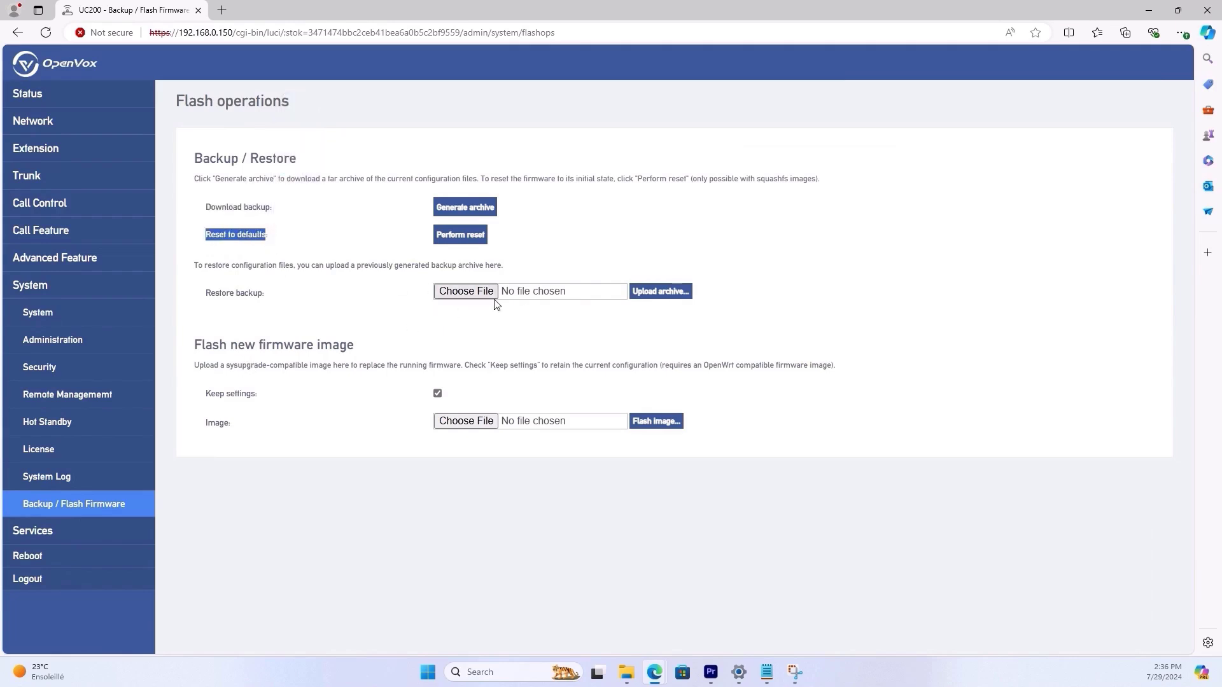
pyautogui.doubleClick(248, 209)
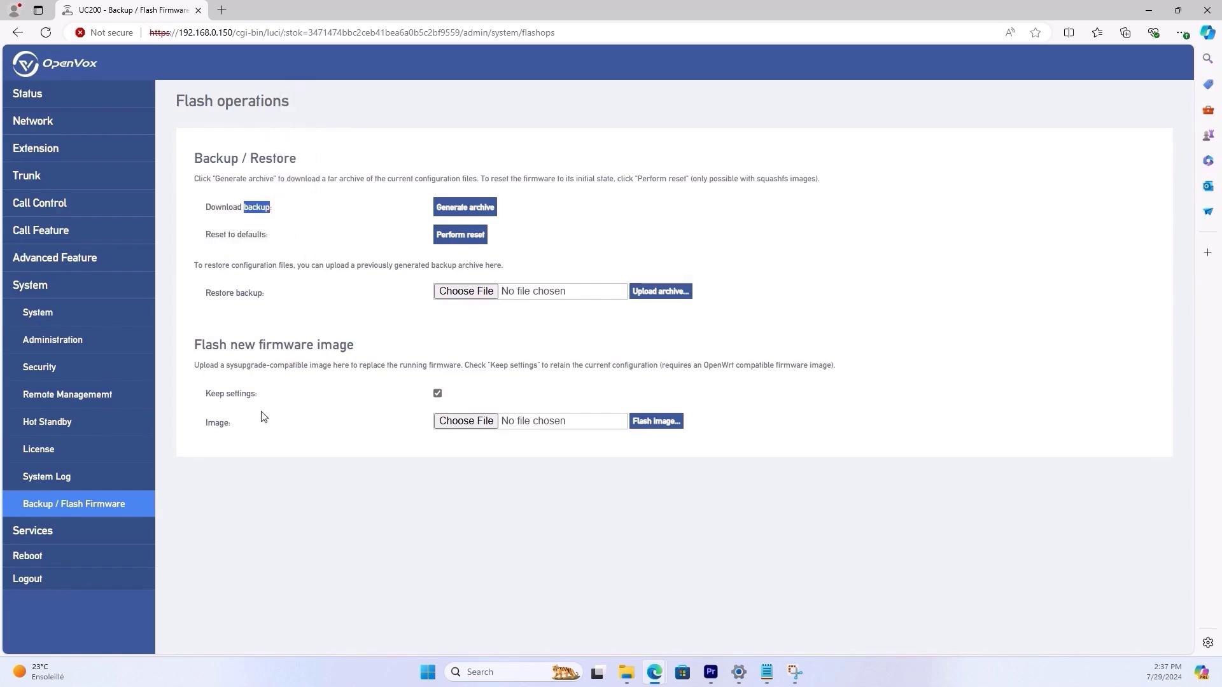
pyautogui.moveTo(206, 395); pyautogui.dragTo(237, 395)
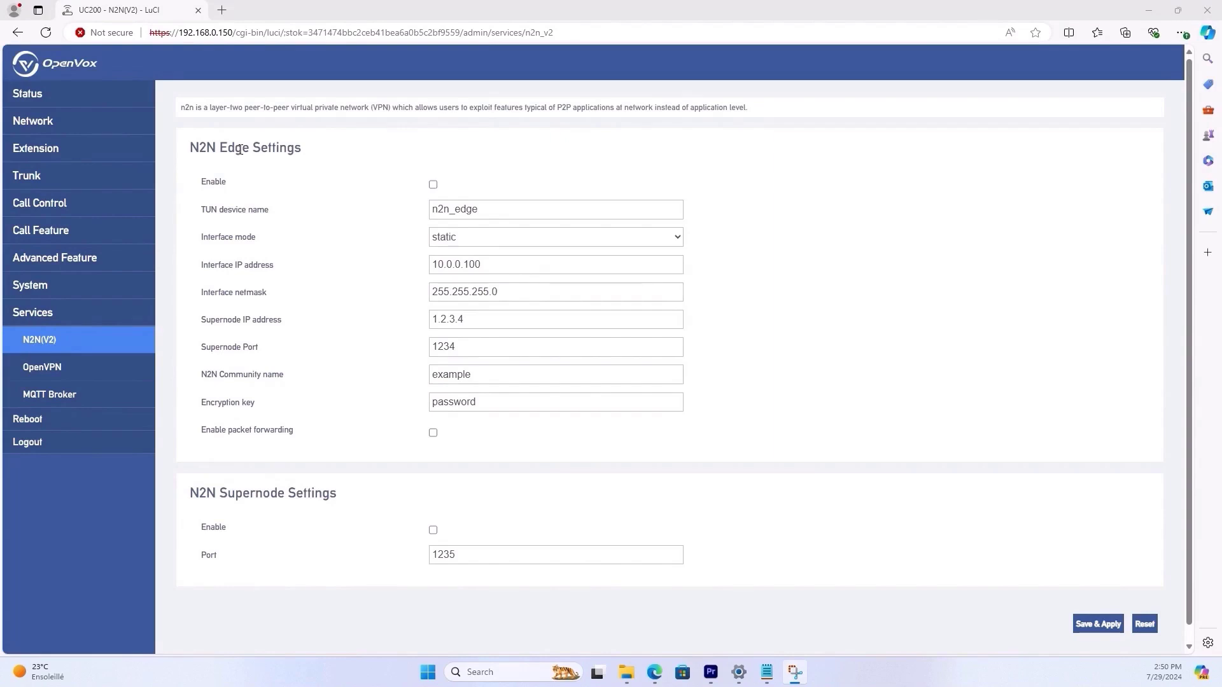
# Enable the N2N edge node, check the empty OpenVPN instances and log, then open MQTT Broker
pyautogui.click(432, 184)
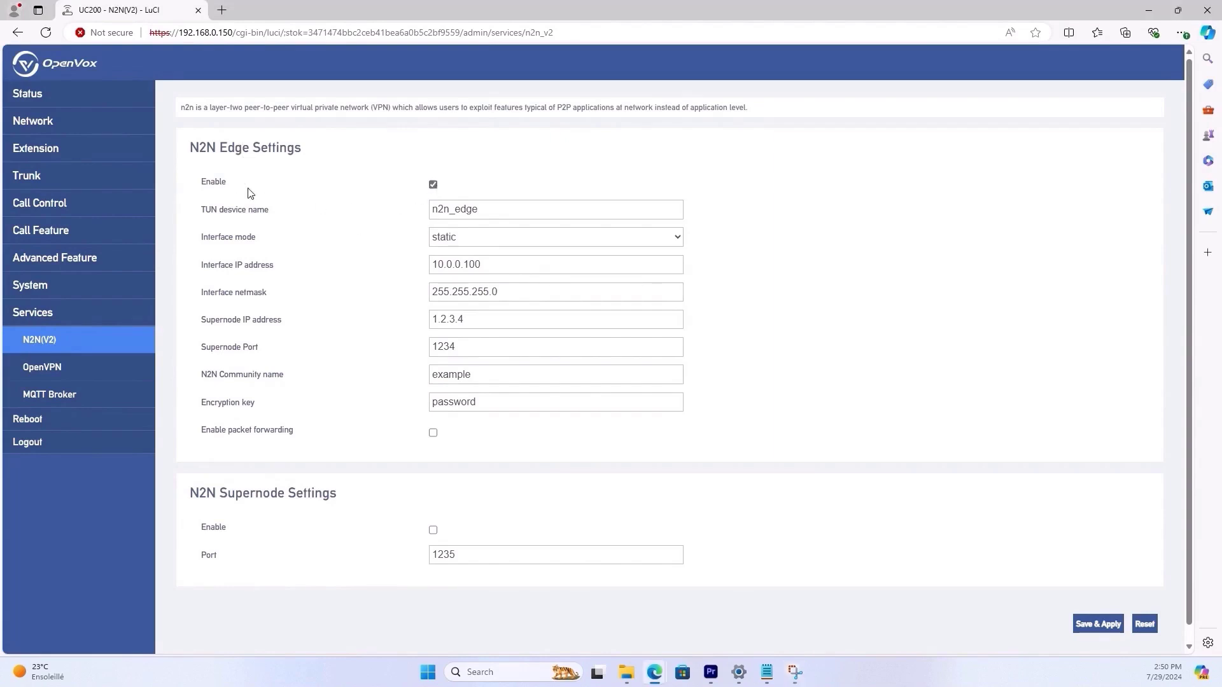
pyautogui.click(44, 368)
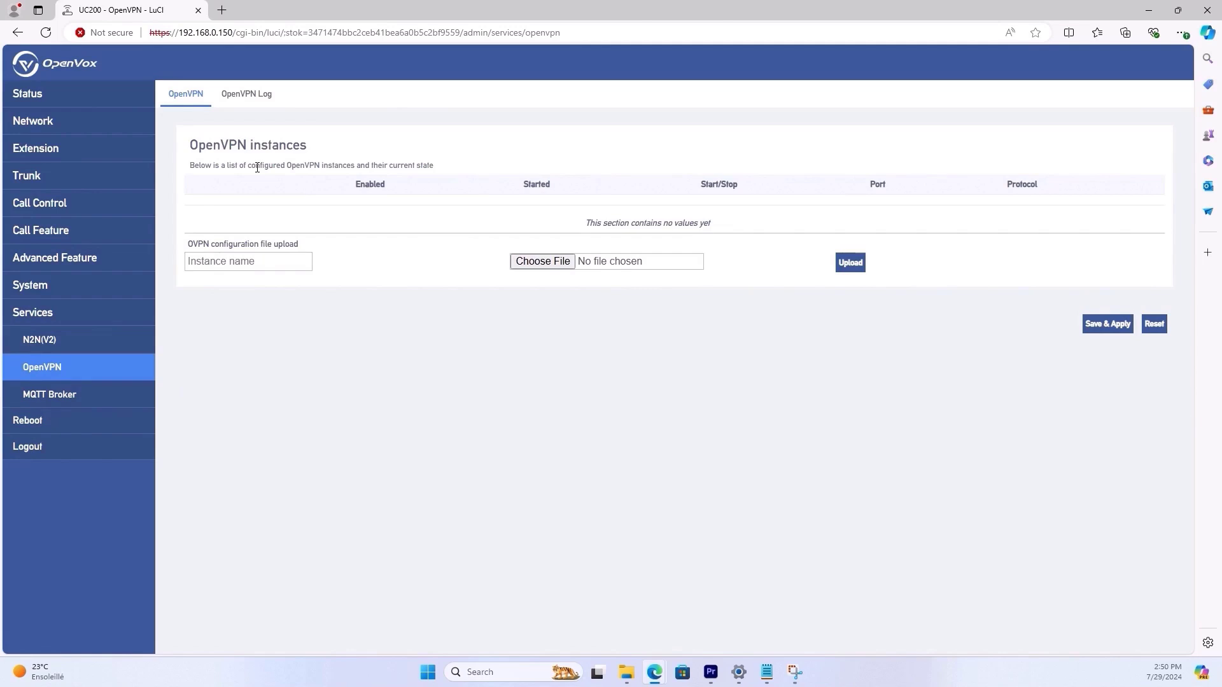
pyautogui.click(242, 104)
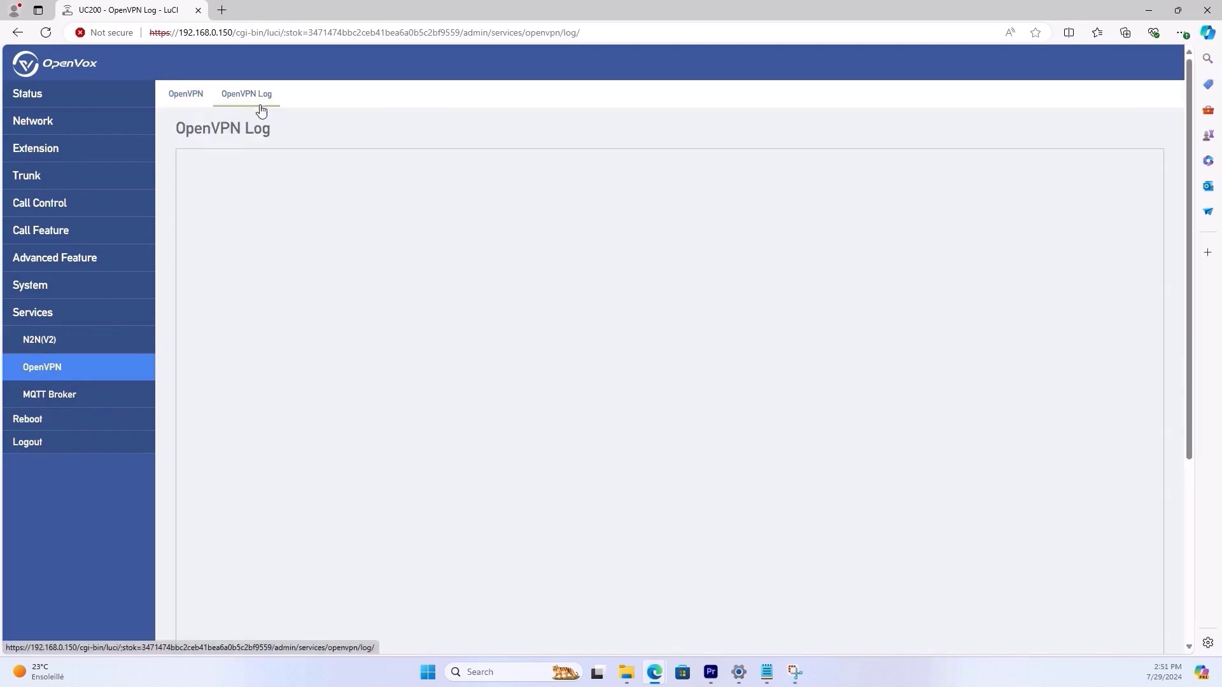
pyautogui.click(71, 406)
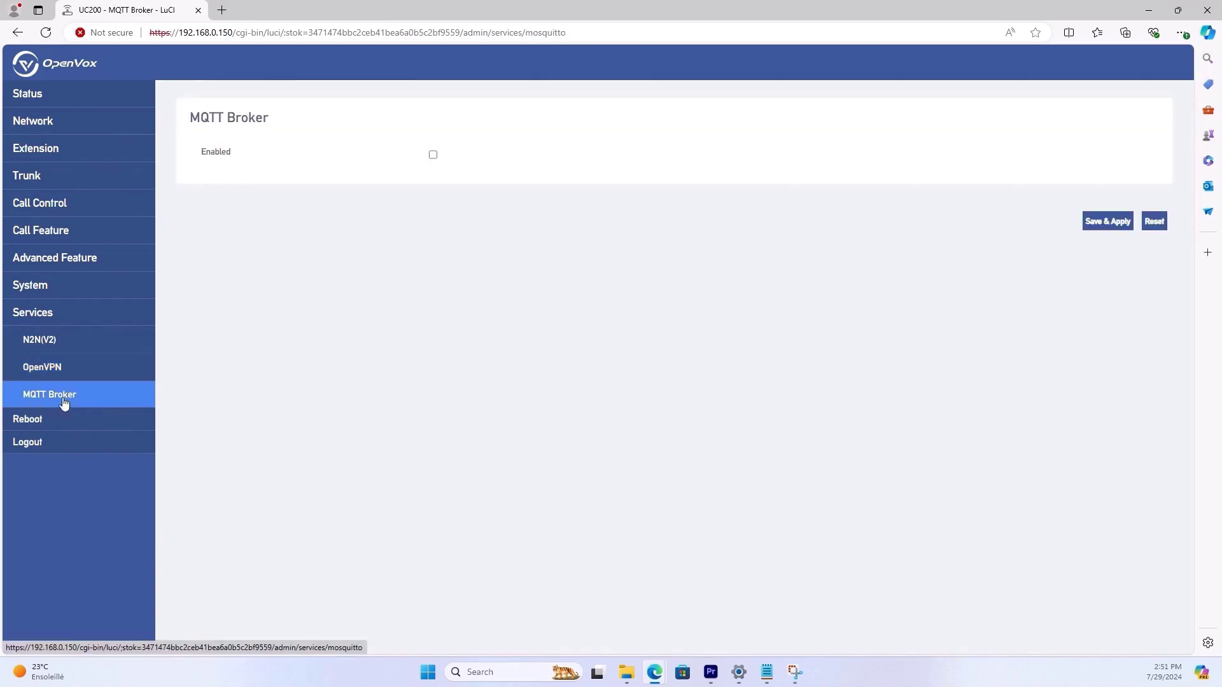
# Enable the MQTT broker on port 1883, then go to the Reboot page
pyautogui.click(433, 154)
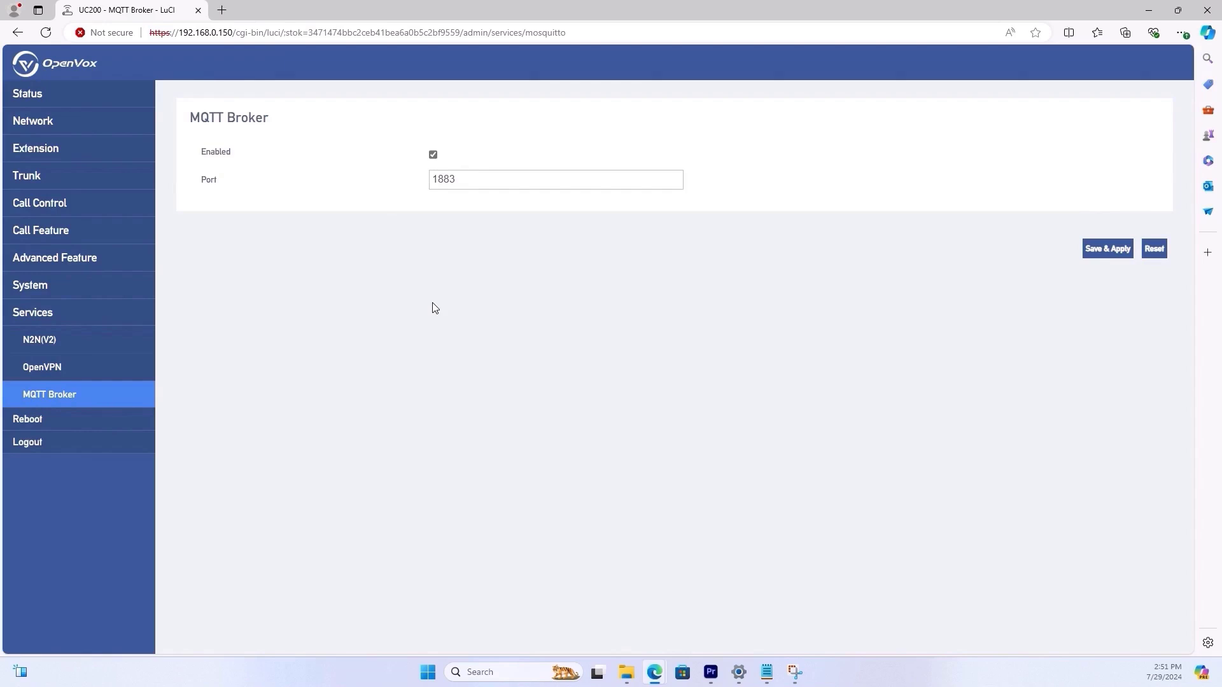
pyautogui.click(89, 427)
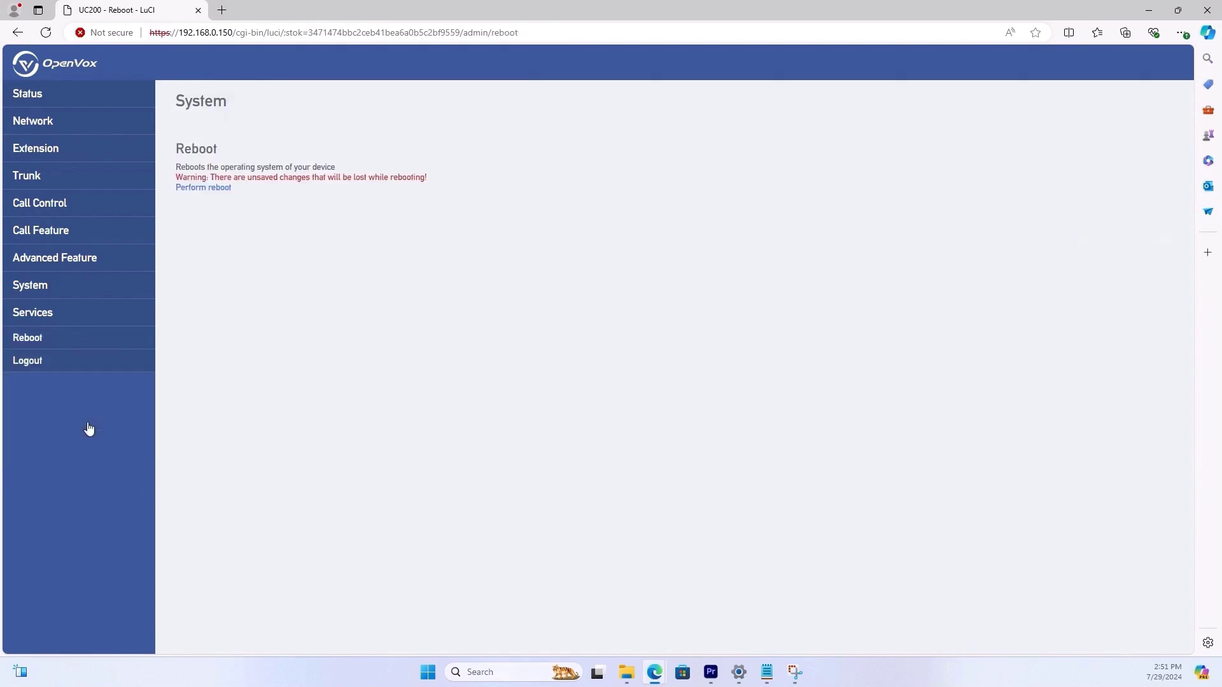